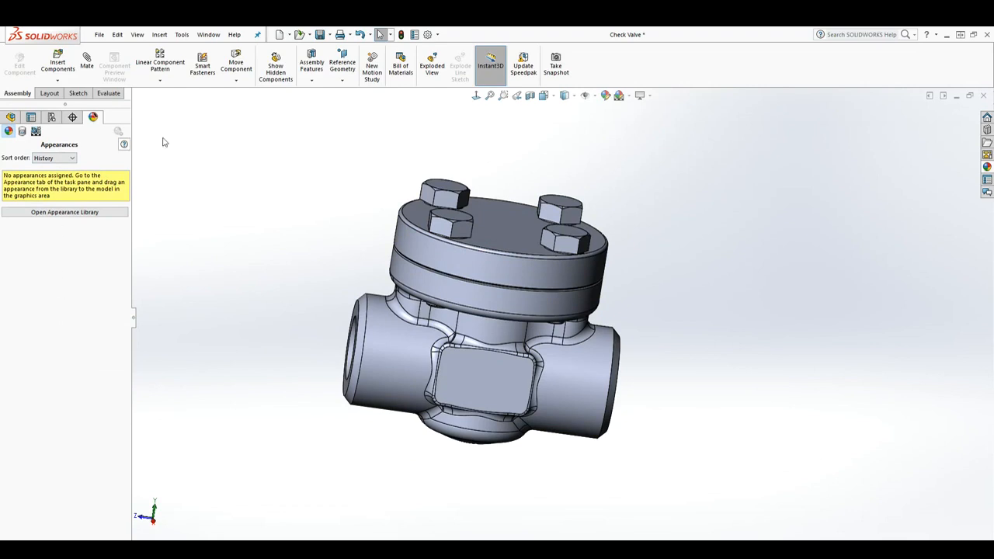
# Open the appearance library and list the steel appearances in the Metal category.
pyautogui.moveTo(546, 405); pyautogui.dragTo(458, 373, button='middle')
pyautogui.moveTo(368, 379); pyautogui.dragTo(436, 385, button='middle')
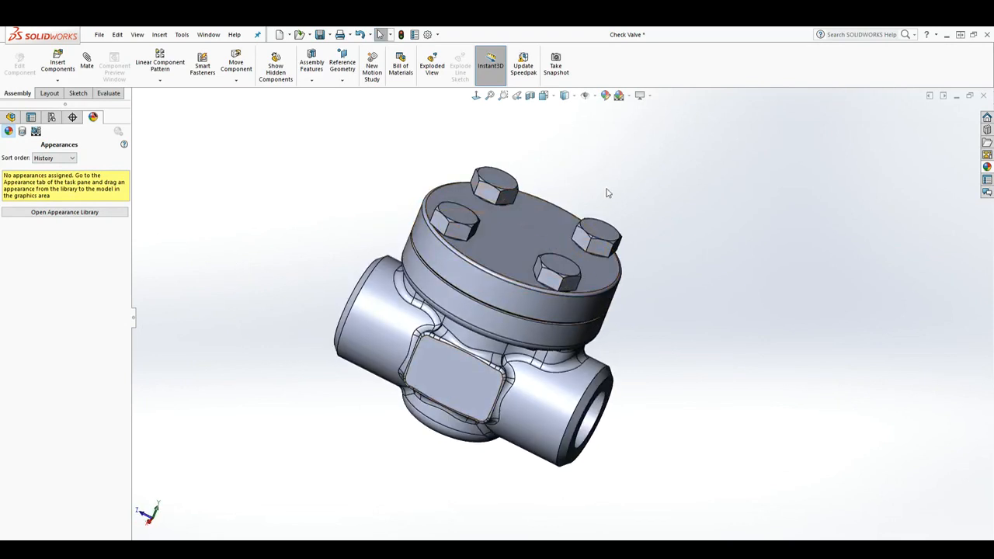
pyautogui.moveTo(582, 310); pyautogui.dragTo(608, 313, button='middle')
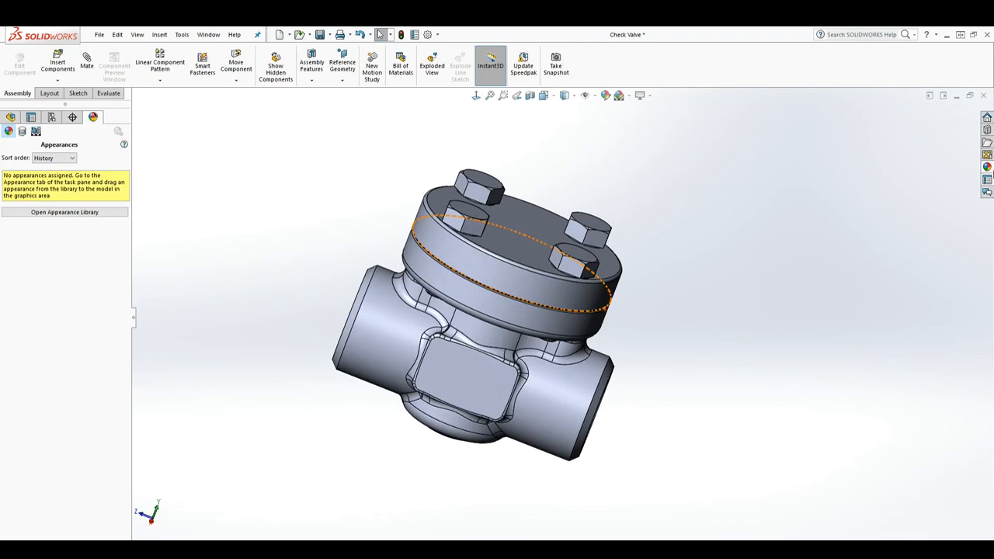
pyautogui.click(987, 167)
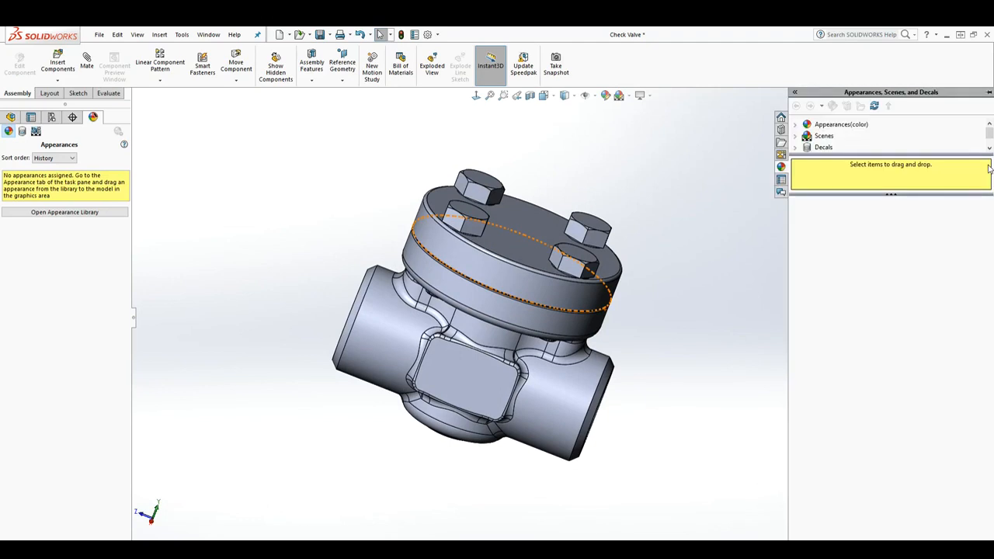
pyautogui.moveTo(840, 154); pyautogui.dragTo(851, 356)
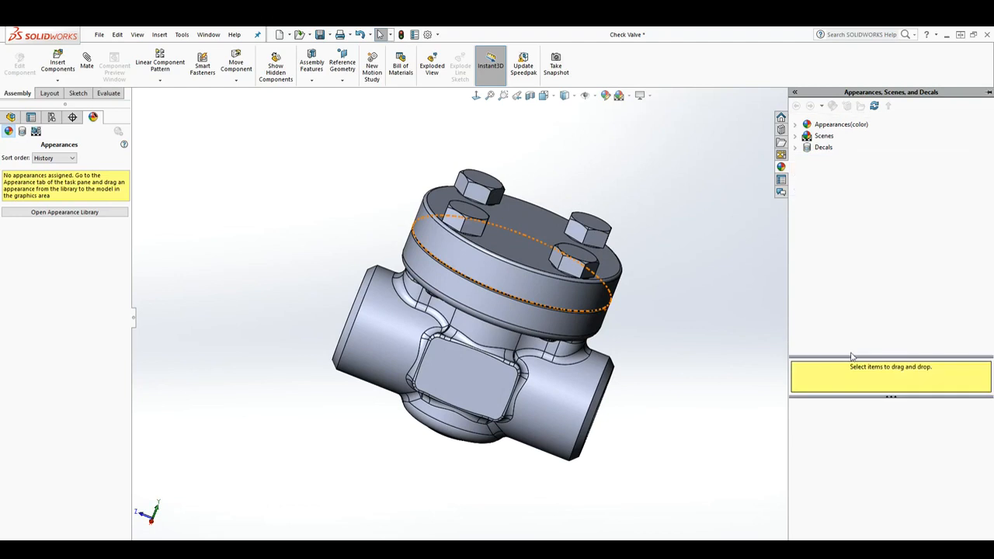
pyautogui.click(796, 125)
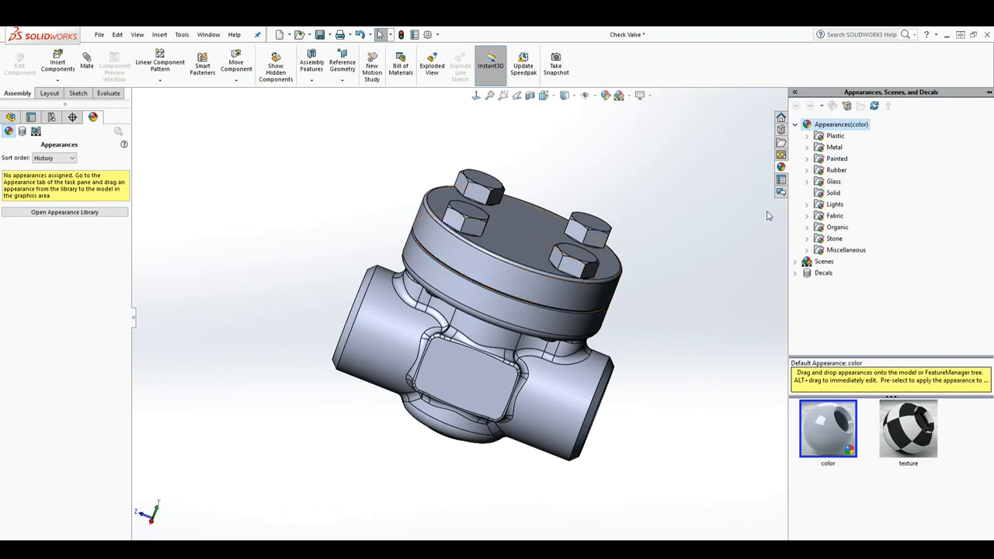
pyautogui.click(807, 148)
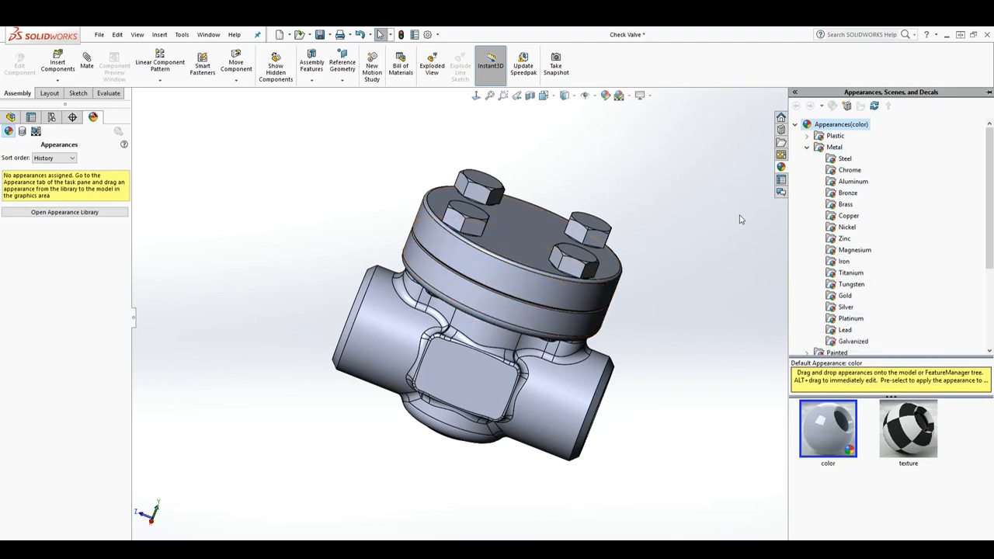
pyautogui.click(831, 160)
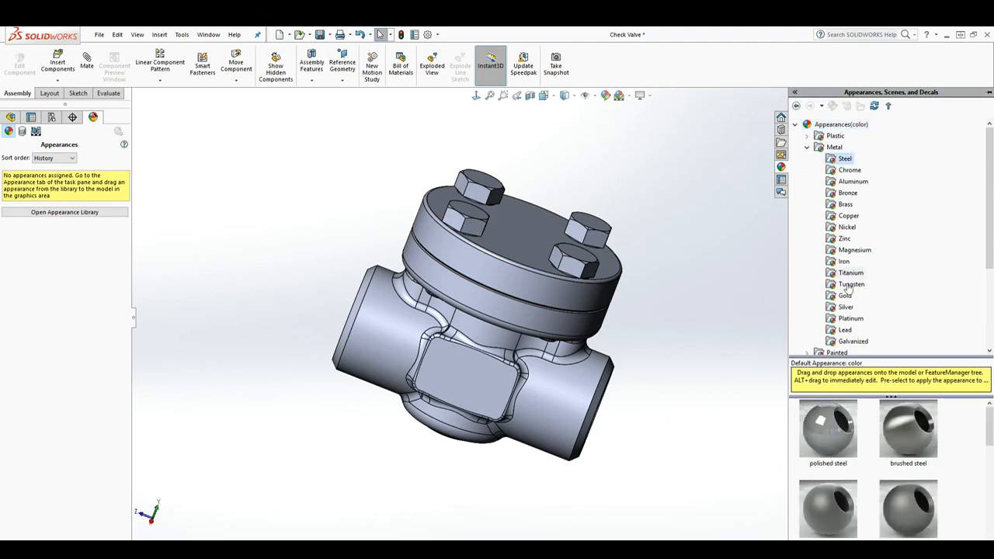
# Apply the cast carbon steel appearance to the whole Check Body part.
pyautogui.moveTo(895, 356); pyautogui.dragTo(875, 288)
pyautogui.scroll(-3, 891, 401)
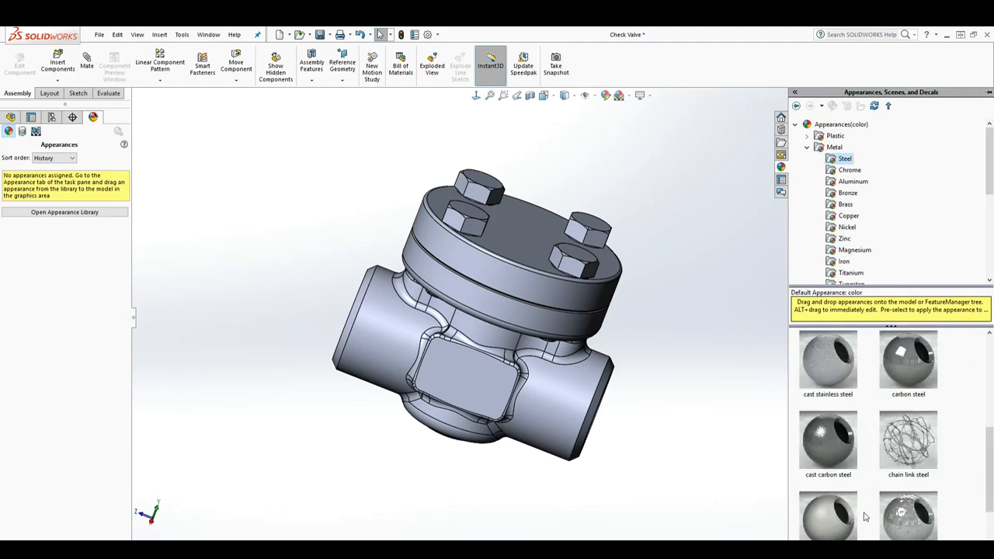
pyautogui.scroll(-1, 858, 442)
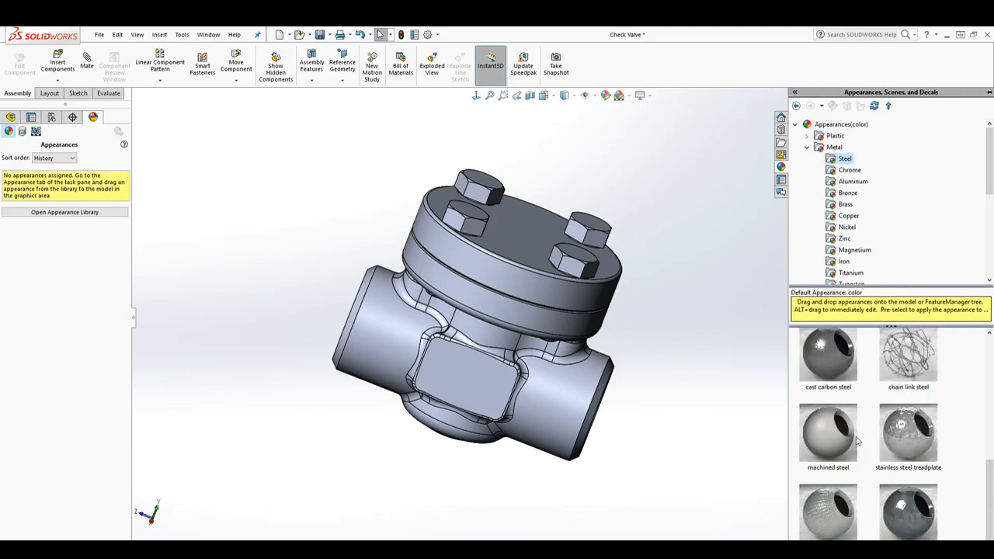
pyautogui.click(837, 367)
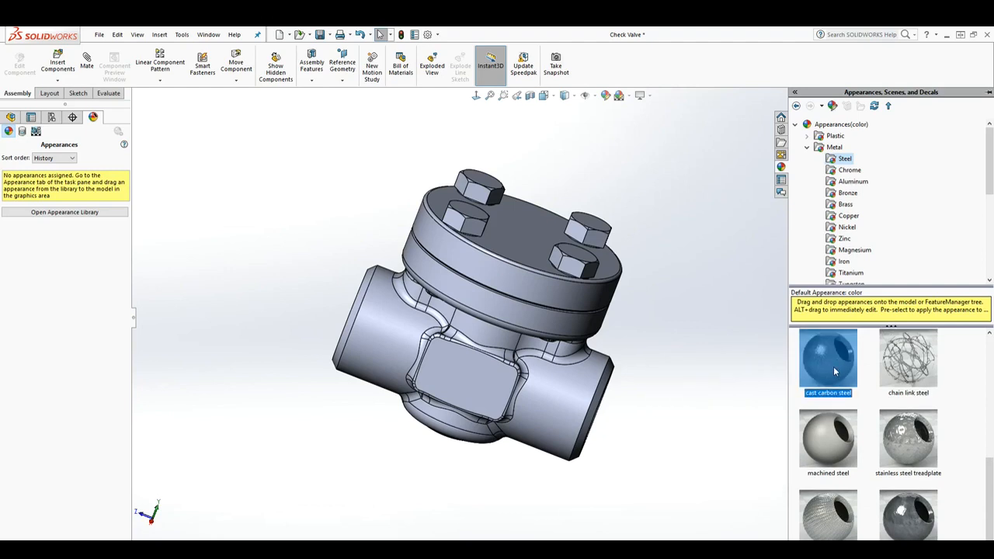
pyautogui.moveTo(835, 372); pyautogui.dragTo(561, 385)
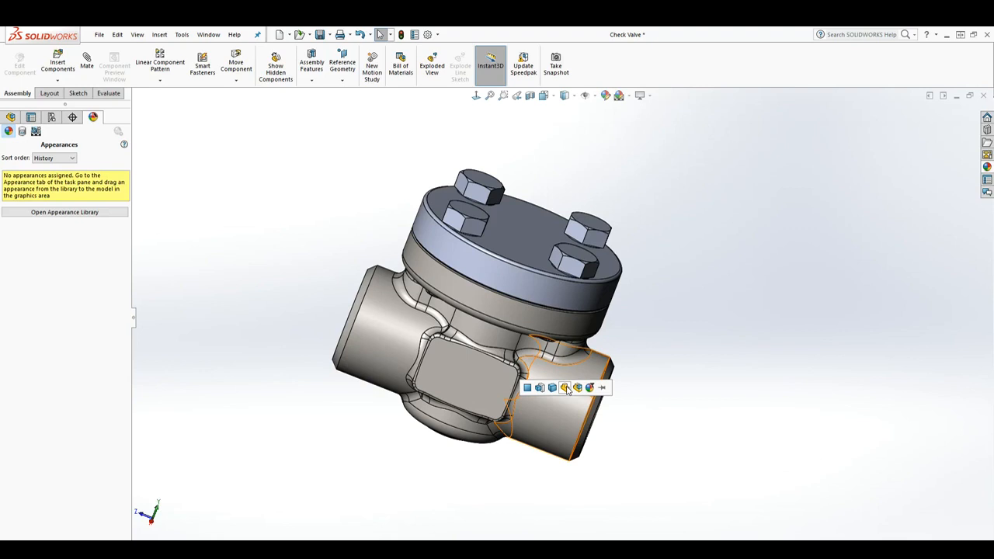
pyautogui.click(565, 386)
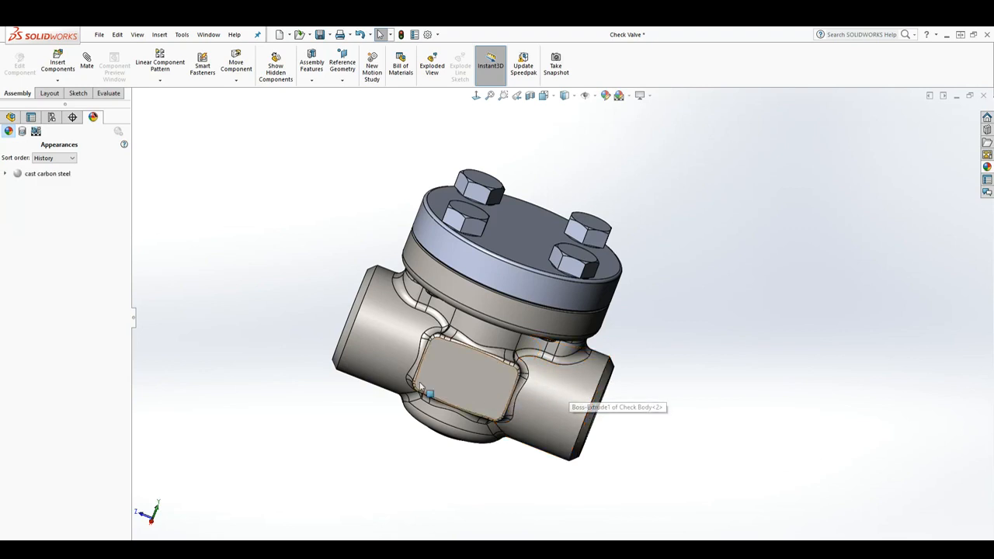
# Copy the appearance of the Check Body and paste it onto the Cover.
pyautogui.moveTo(27, 181)
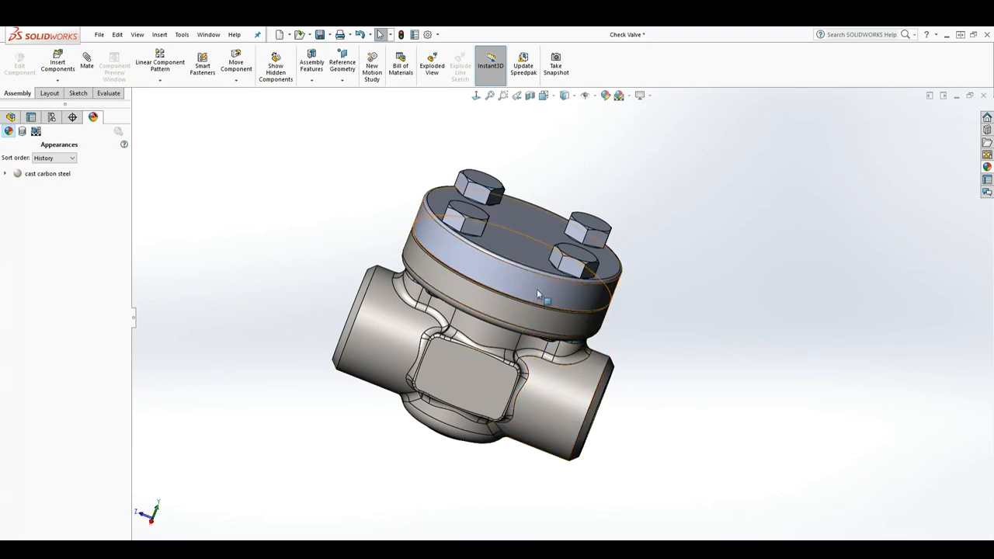
pyautogui.rightClick(540, 379)
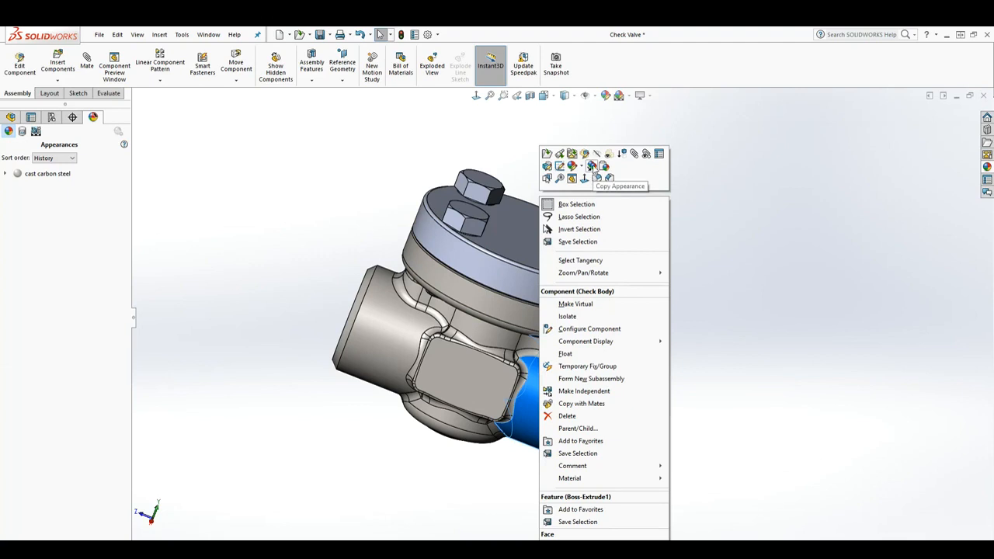
pyautogui.click(592, 167)
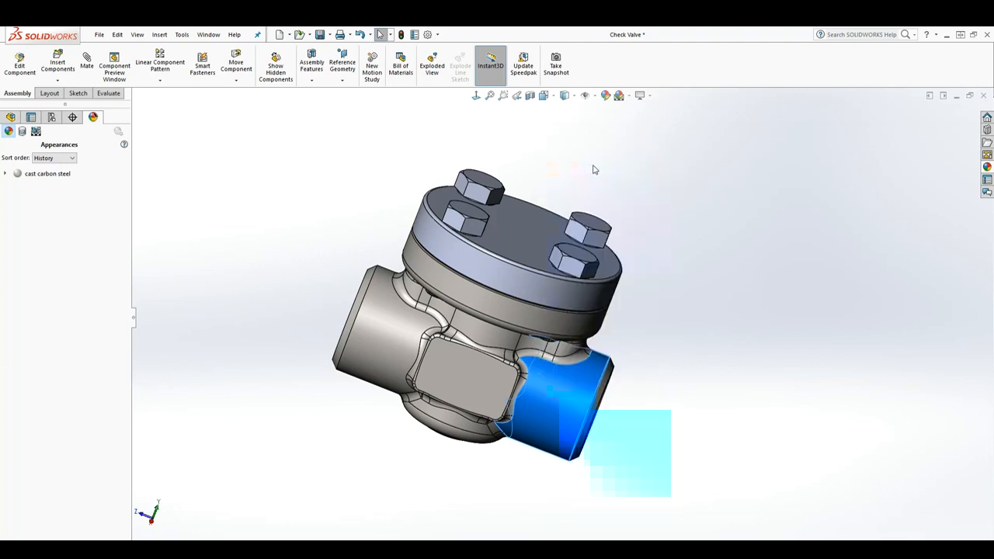
pyautogui.rightClick(510, 276)
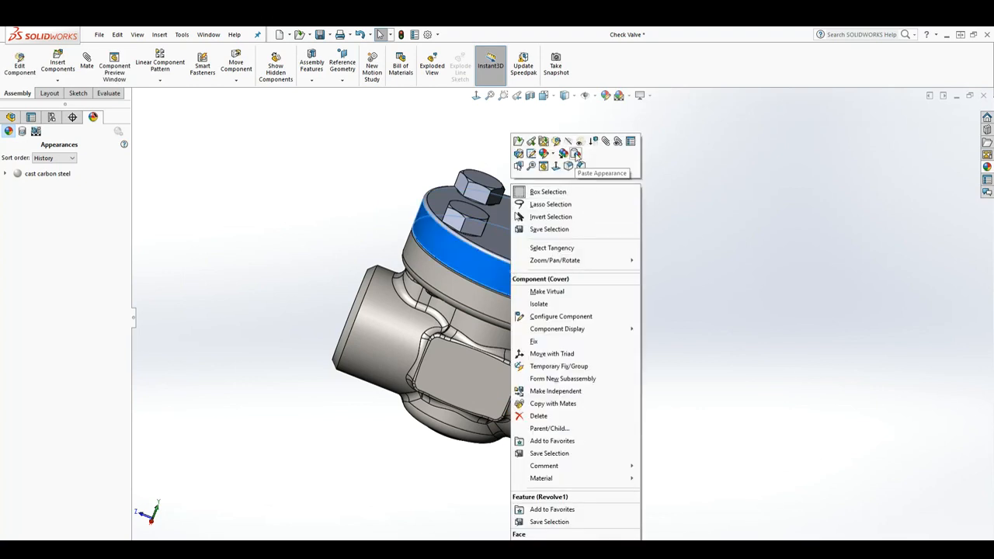
pyautogui.click(575, 154)
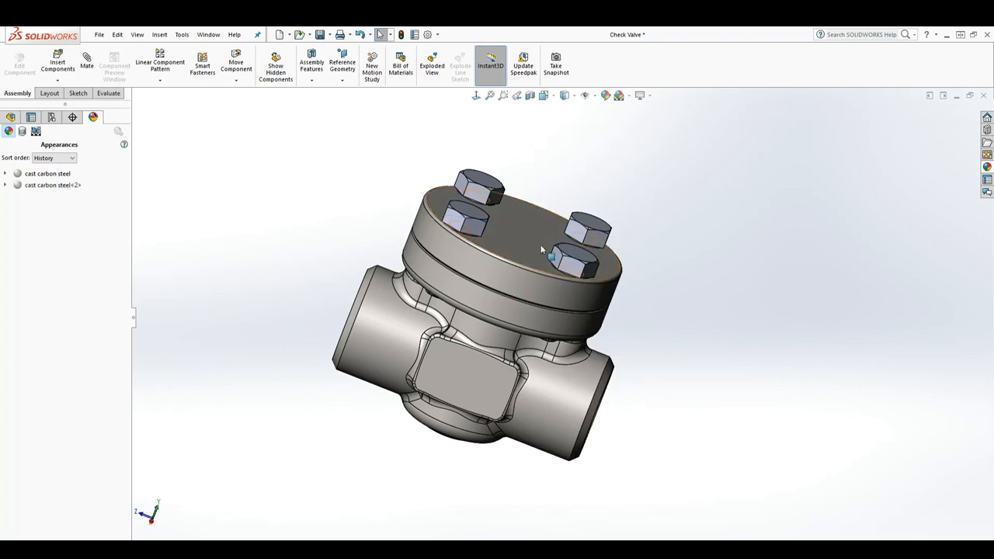
# Browse the metal categories in the appearance library and list the iron appearances.
pyautogui.moveTo(683, 406)
pyautogui.mouseDown(button='middle')
pyautogui.moveTo(663, 348)
pyautogui.moveTo(652, 404)
pyautogui.moveTo(670, 401)
pyautogui.mouseUp(button='middle')
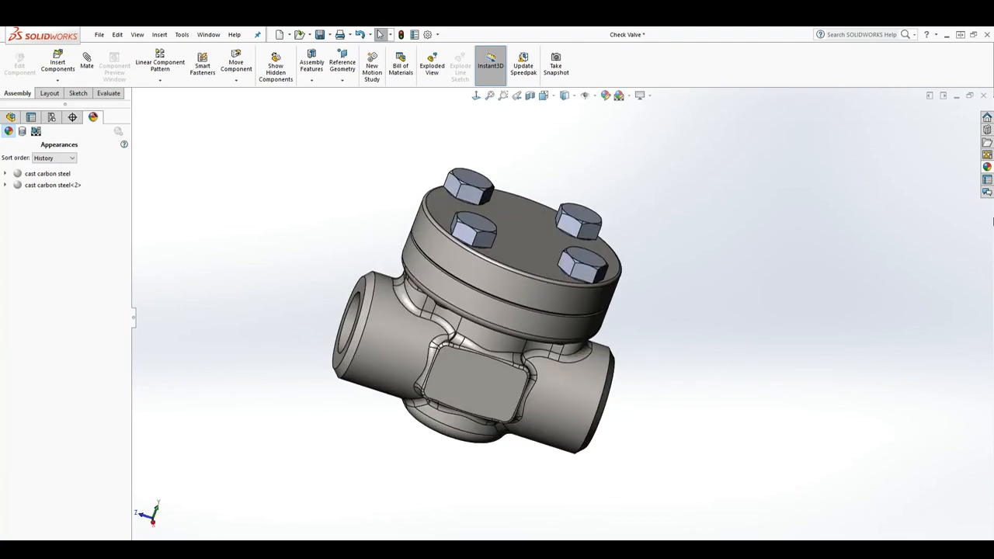
pyautogui.click(987, 166)
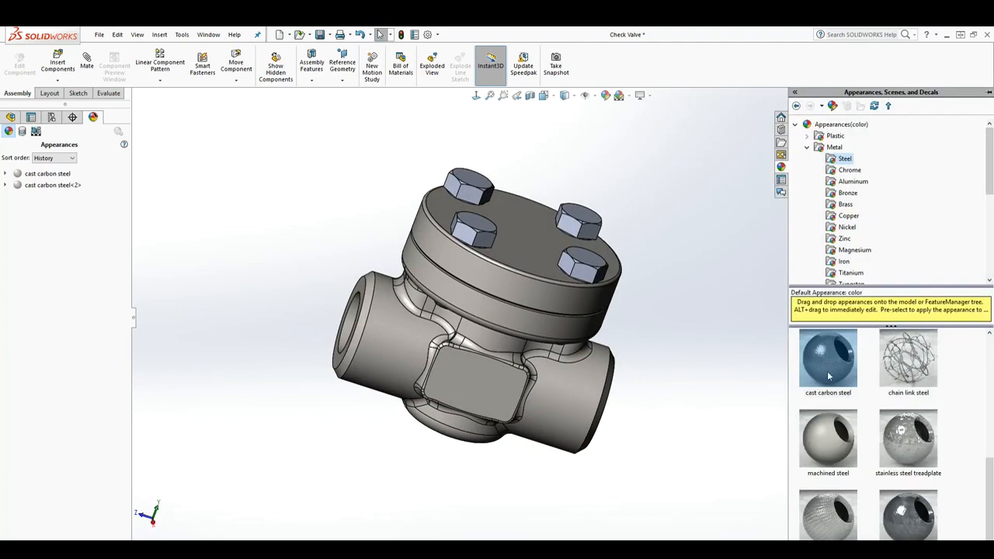
pyautogui.moveTo(661, 371); pyautogui.dragTo(528, 315, button='middle')
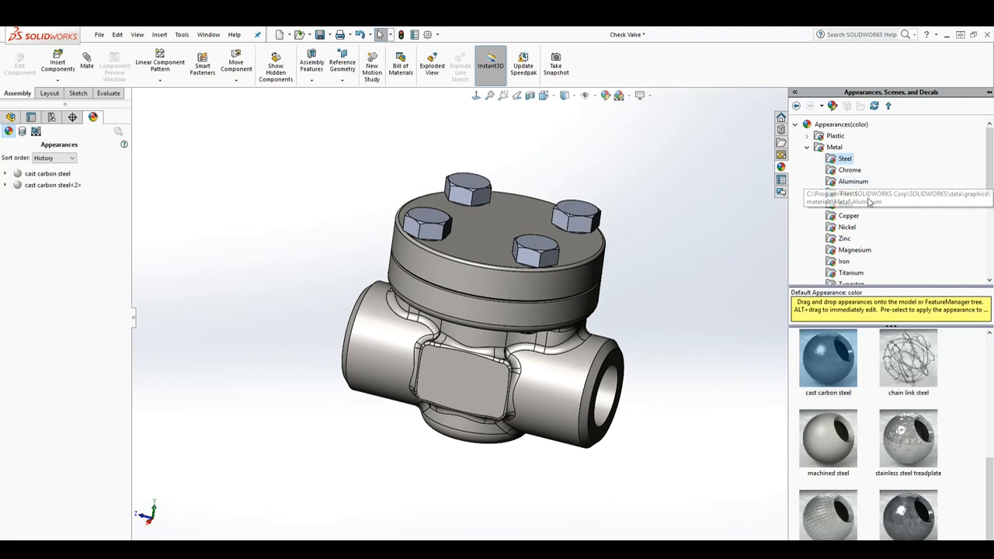
pyautogui.scroll(-2, 870, 218)
pyautogui.scroll(2, 872, 219)
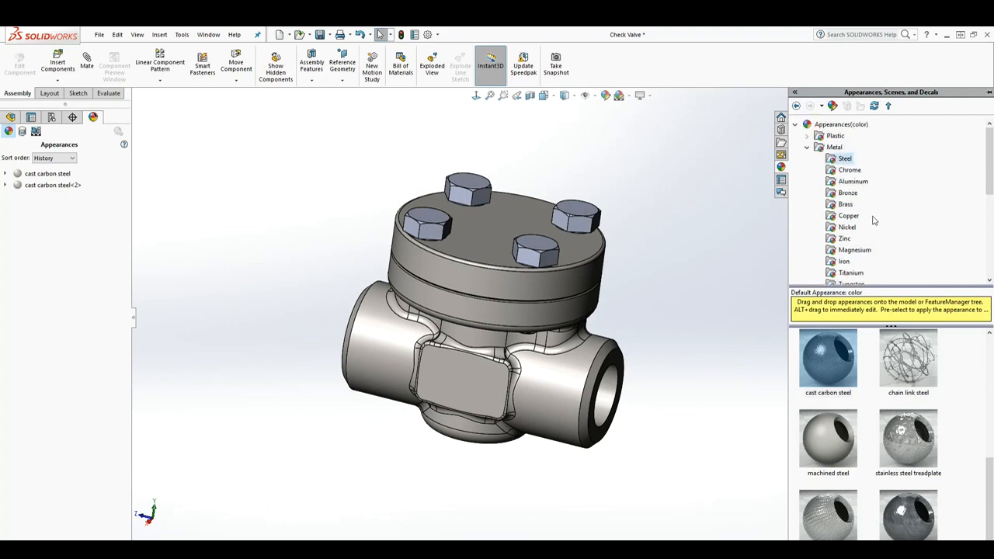
pyautogui.click(806, 147)
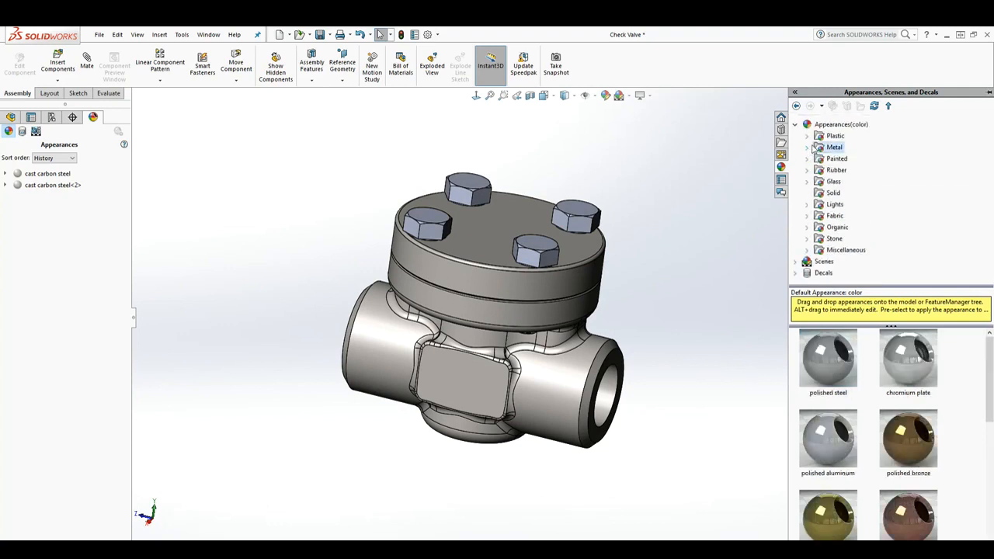
pyautogui.click(806, 148)
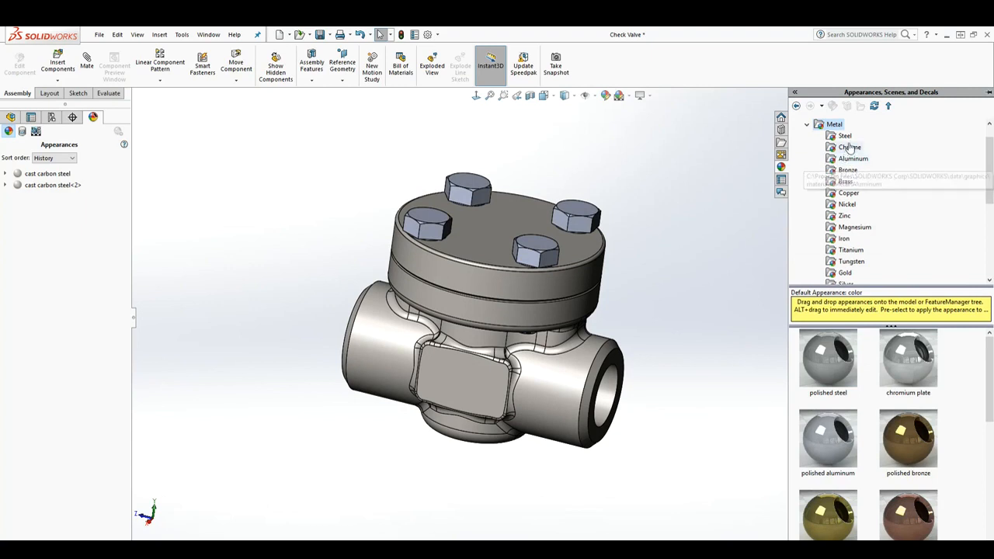
pyautogui.click(839, 136)
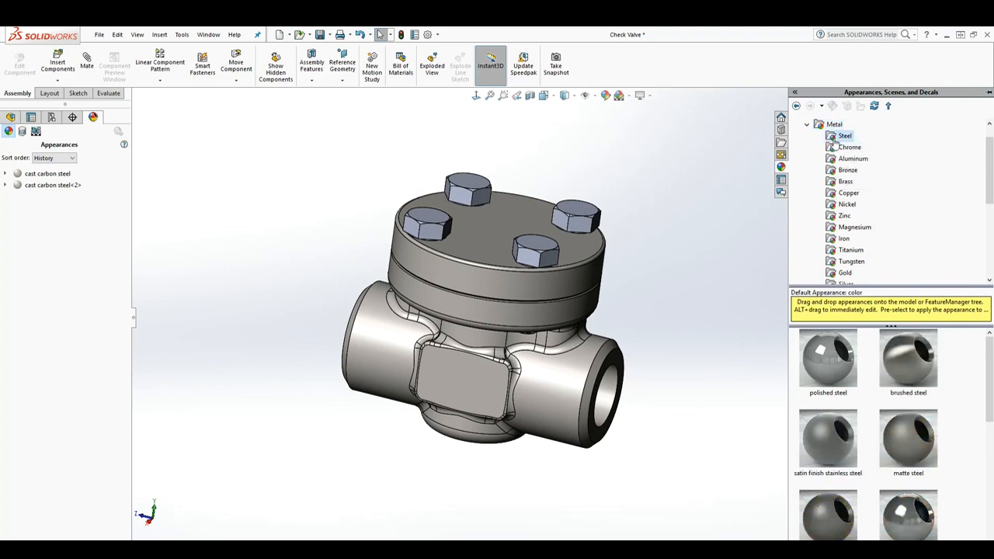
pyautogui.scroll(-1, 869, 176)
pyautogui.click(844, 204)
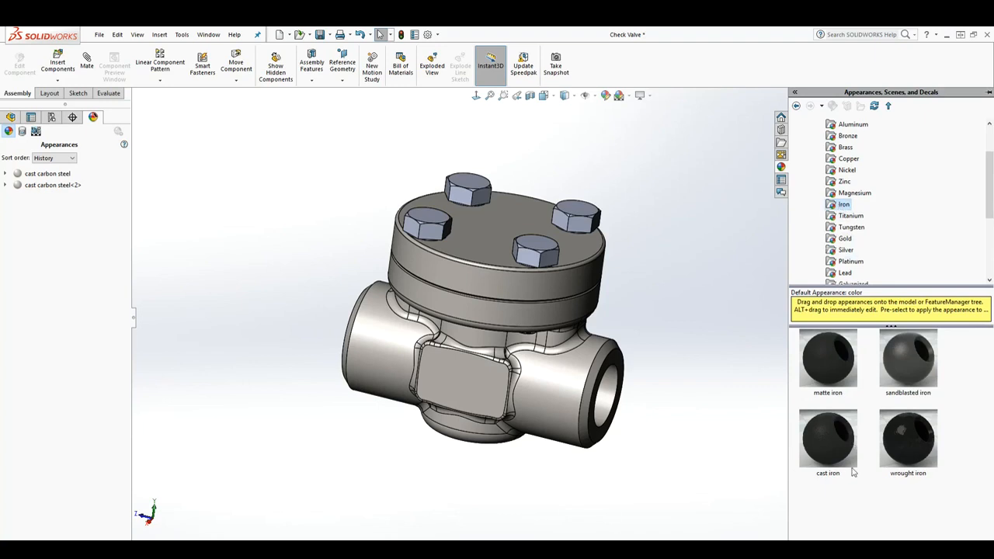
# Apply the cast iron appearance to the BOLT part so all four bolts receive it.
pyautogui.click(828, 444)
pyautogui.moveTo(827, 445); pyautogui.dragTo(541, 247)
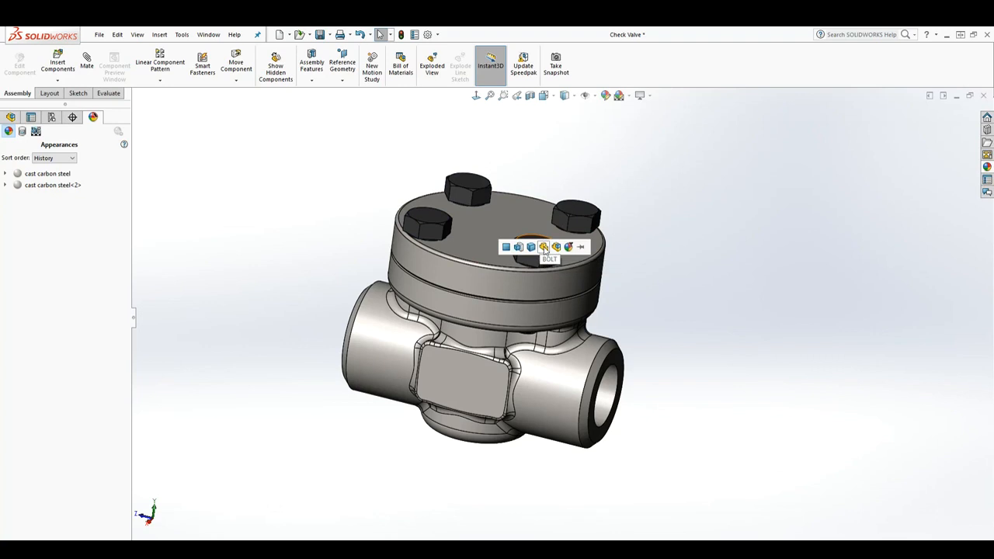
pyautogui.click(545, 248)
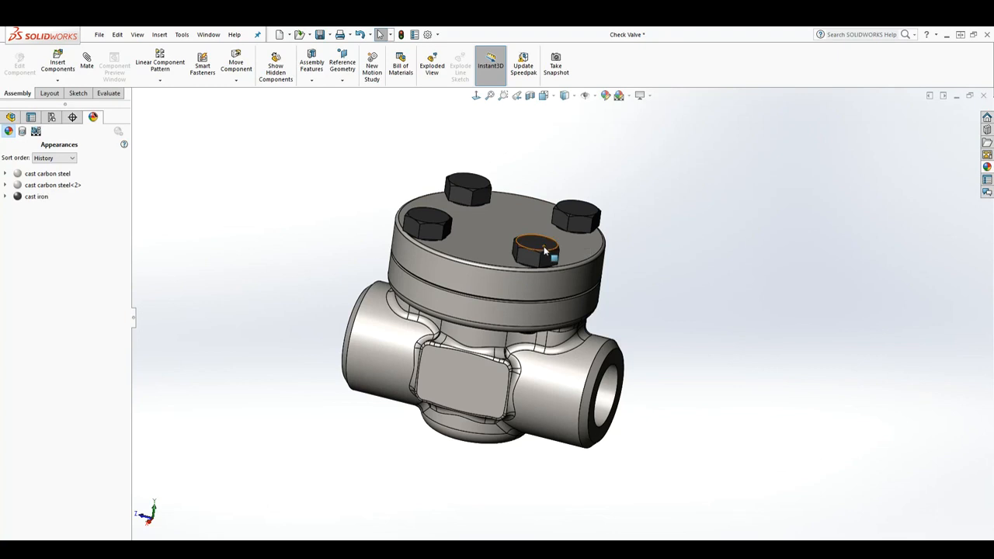
# Section the valve along the Front plane to inspect its internal parts, and turn the section view off again.
pyautogui.moveTo(660, 302)
pyautogui.mouseDown(button='middle')
pyautogui.moveTo(623, 318)
pyautogui.moveTo(665, 313)
pyautogui.mouseUp(button='middle')
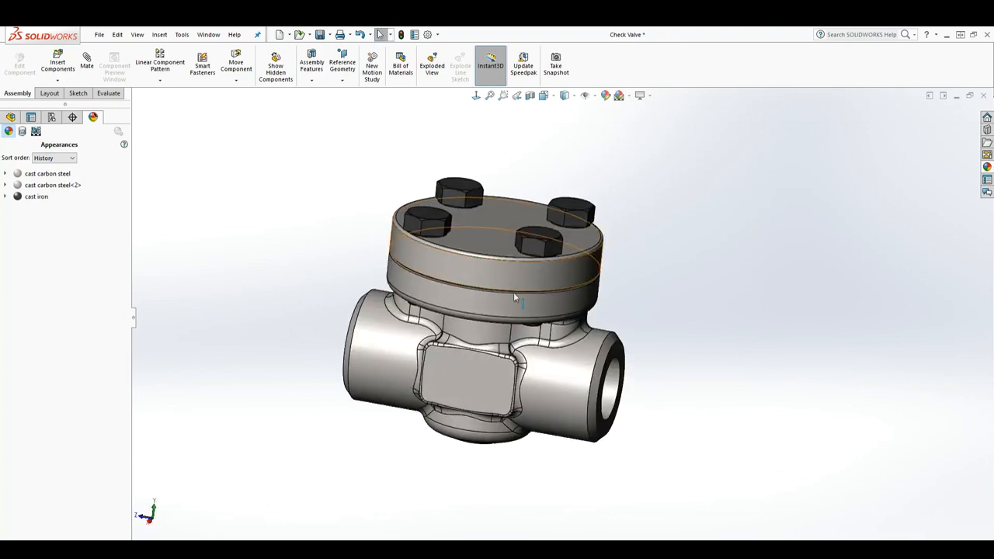
pyautogui.moveTo(497, 291); pyautogui.dragTo(557, 188, button='middle')
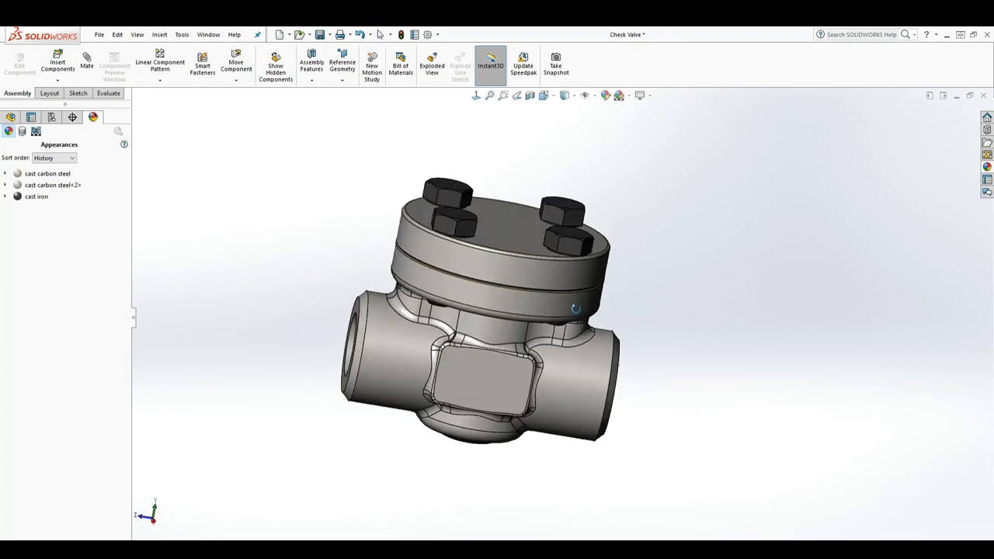
pyautogui.click(530, 95)
pyautogui.hotkey('ctrl', '8')
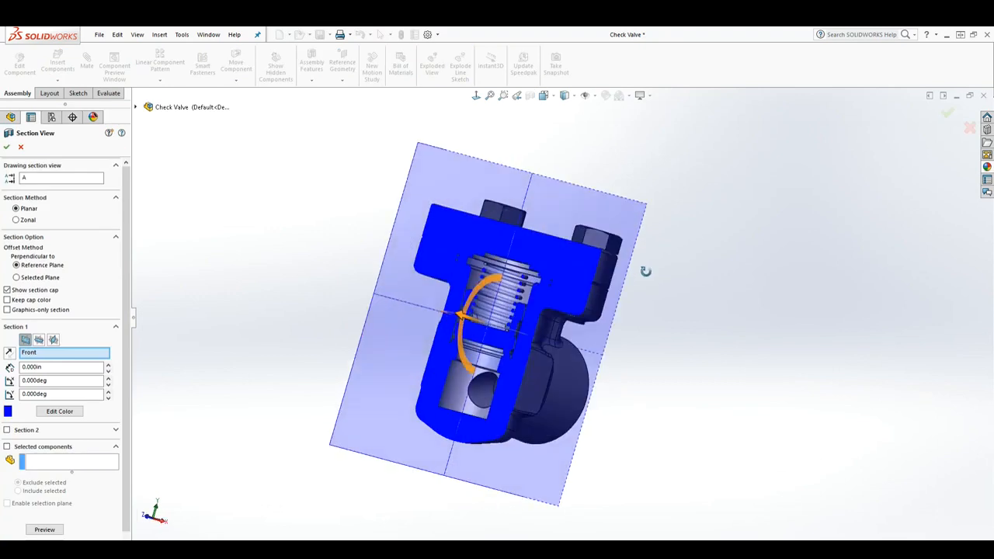
pyautogui.click(6, 147)
pyautogui.moveTo(679, 330); pyautogui.dragTo(604, 303, button='middle')
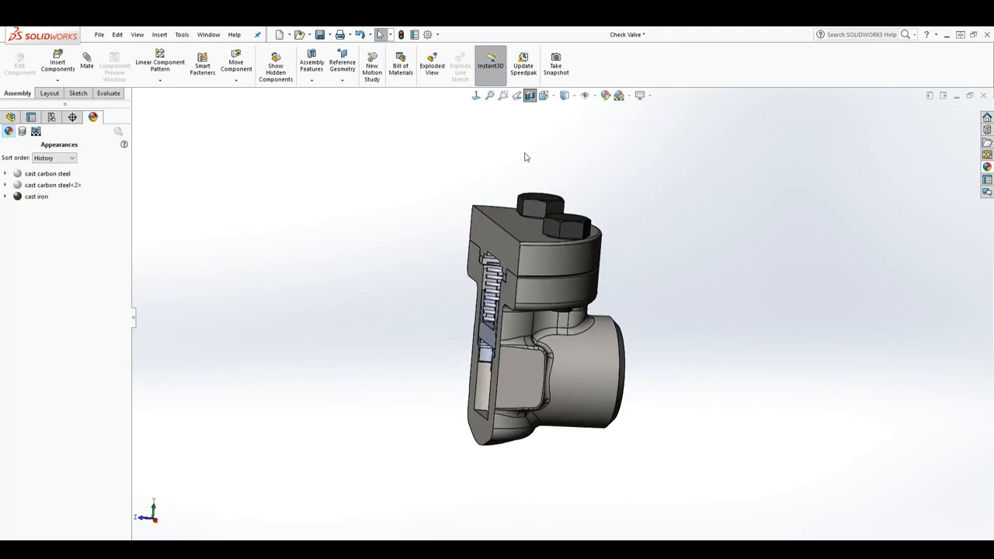
pyautogui.click(530, 95)
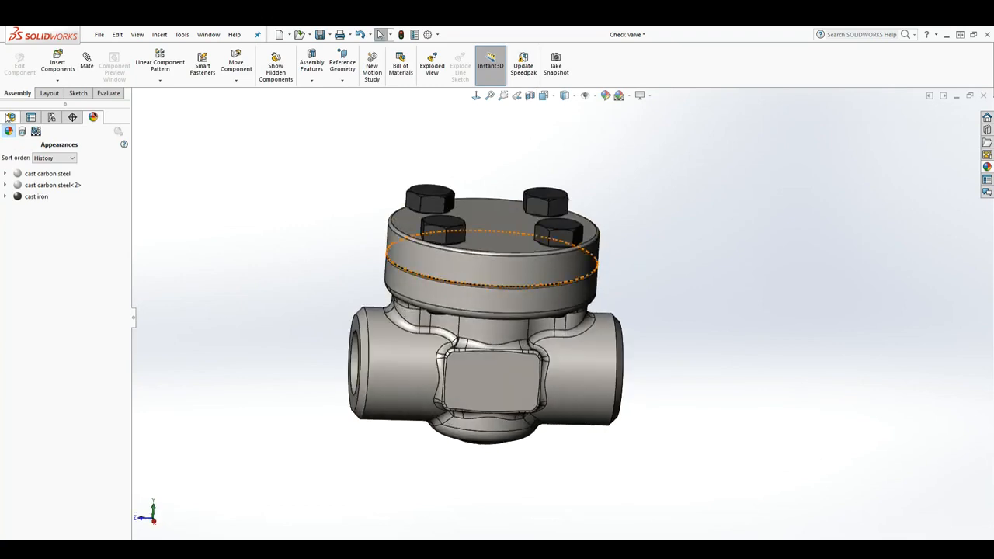
# Show the assembly's component tree and hide the Cover component.
pyautogui.click(11, 116)
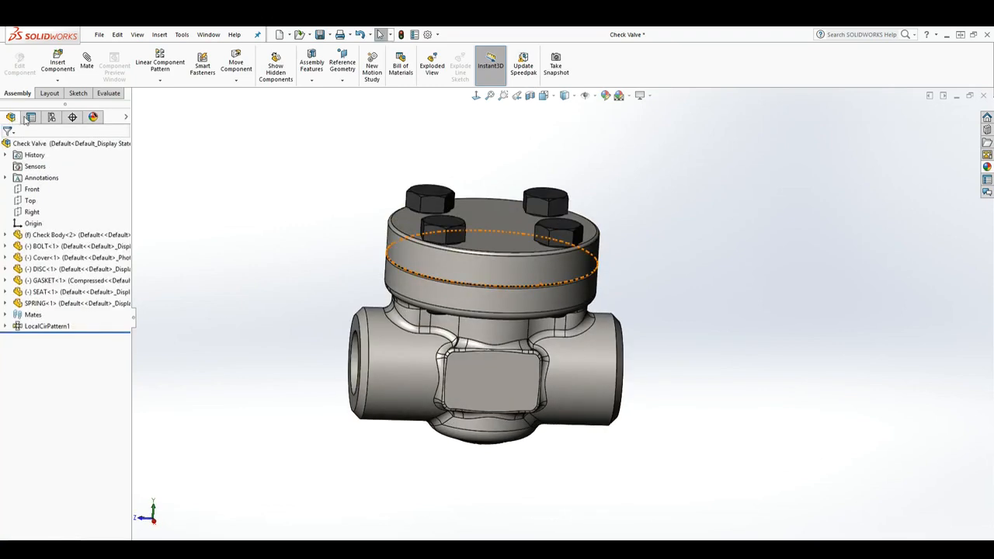
pyautogui.rightClick(468, 271)
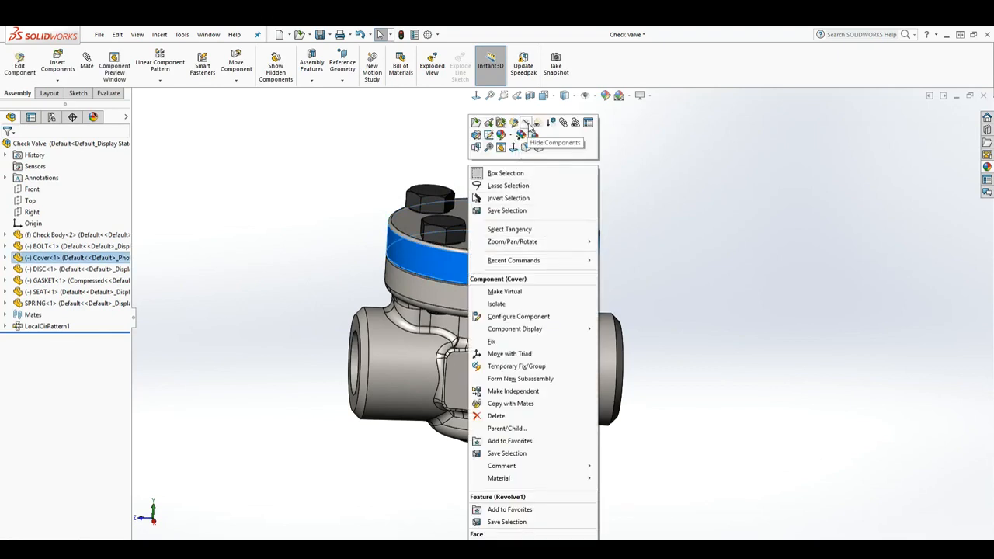
pyautogui.click(529, 128)
# Hide the Check Body component so the gasket, spring, disc and seat are exposed.
pyautogui.rightClick(472, 302)
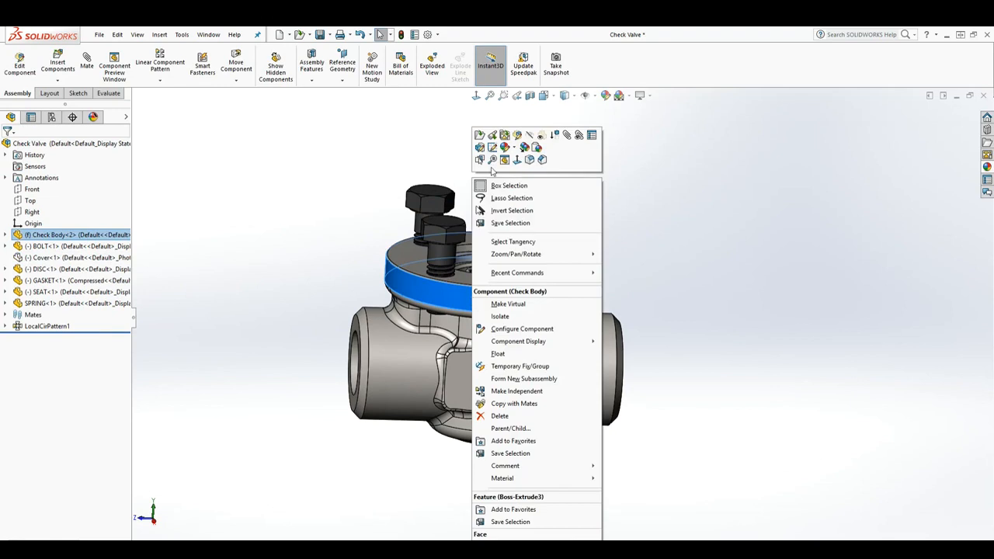
pyautogui.click(542, 135)
pyautogui.moveTo(525, 323); pyautogui.dragTo(514, 311, button='middle')
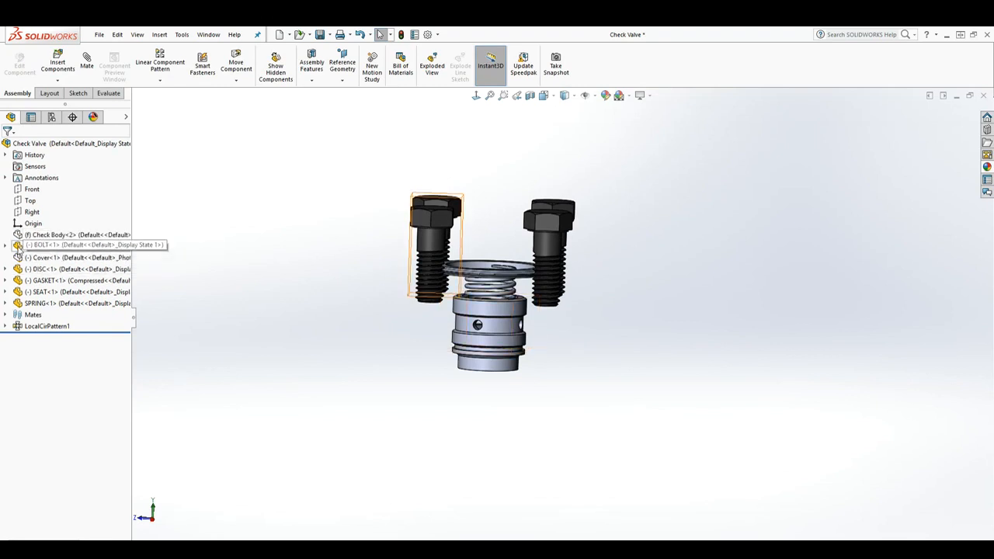
pyautogui.moveTo(477, 250); pyautogui.dragTo(480, 266, button='middle')
pyautogui.scroll(-1, 466, 262)
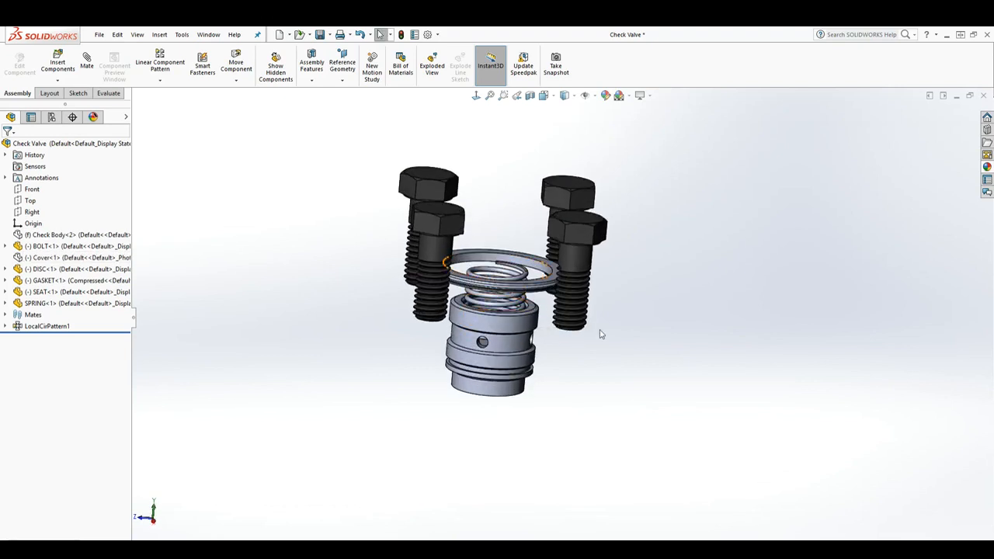
# Apply the chromium plate appearance from the Chrome category to the whole GASKET part.
pyautogui.click(987, 167)
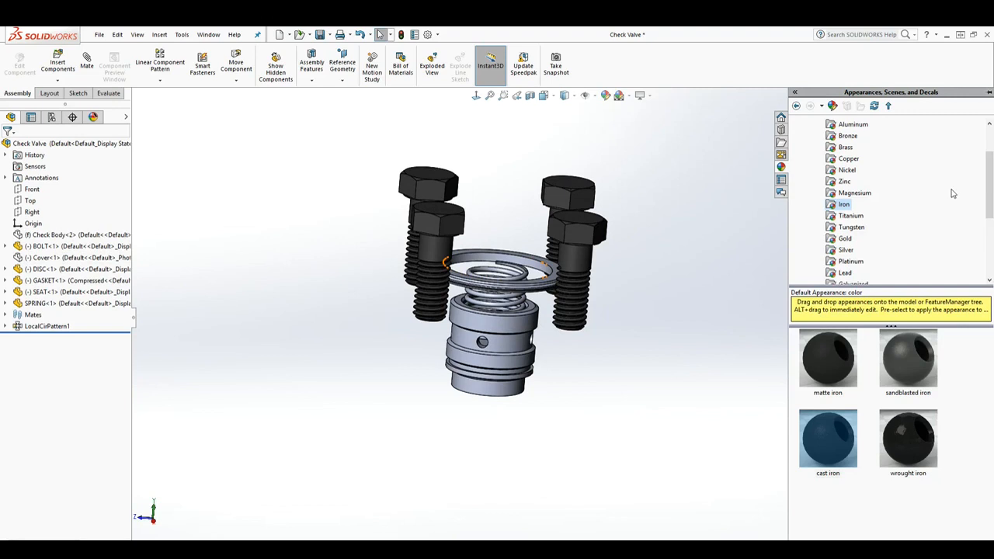
pyautogui.scroll(1, 869, 213)
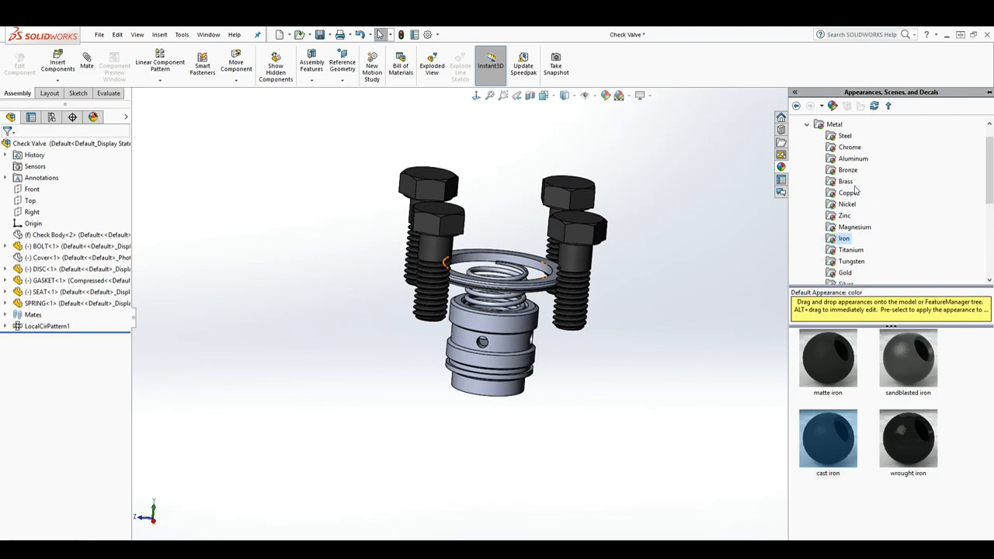
pyautogui.click(846, 147)
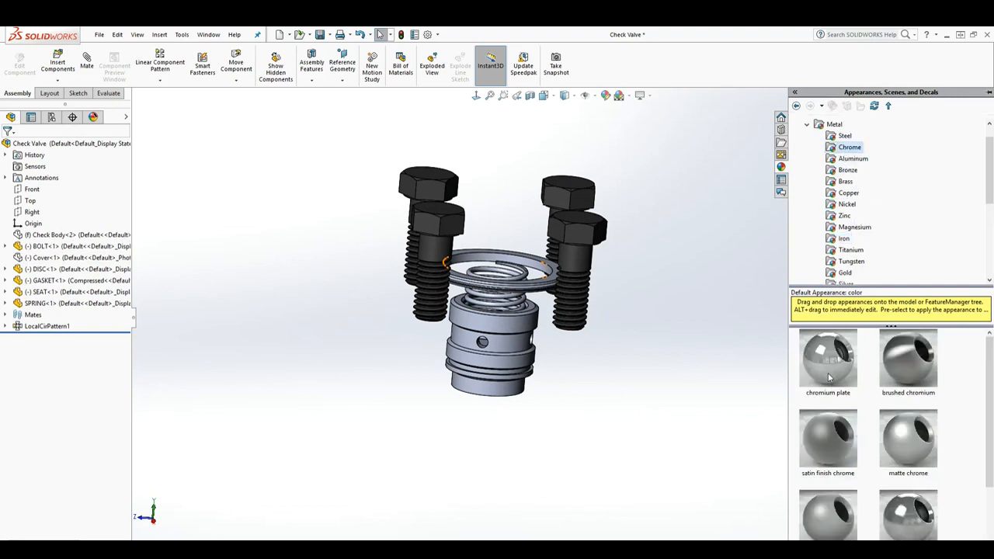
pyautogui.moveTo(829, 366); pyautogui.dragTo(534, 287)
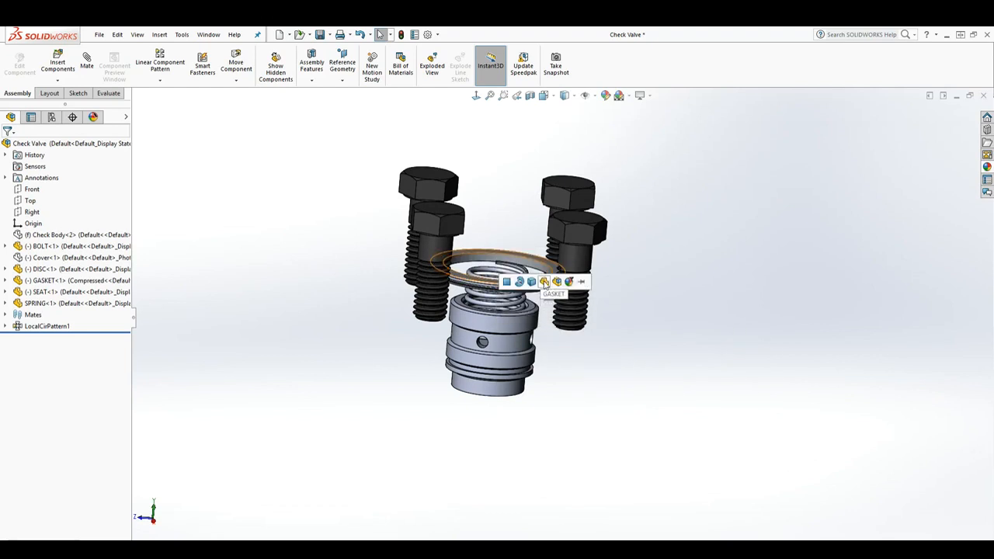
pyautogui.click(544, 283)
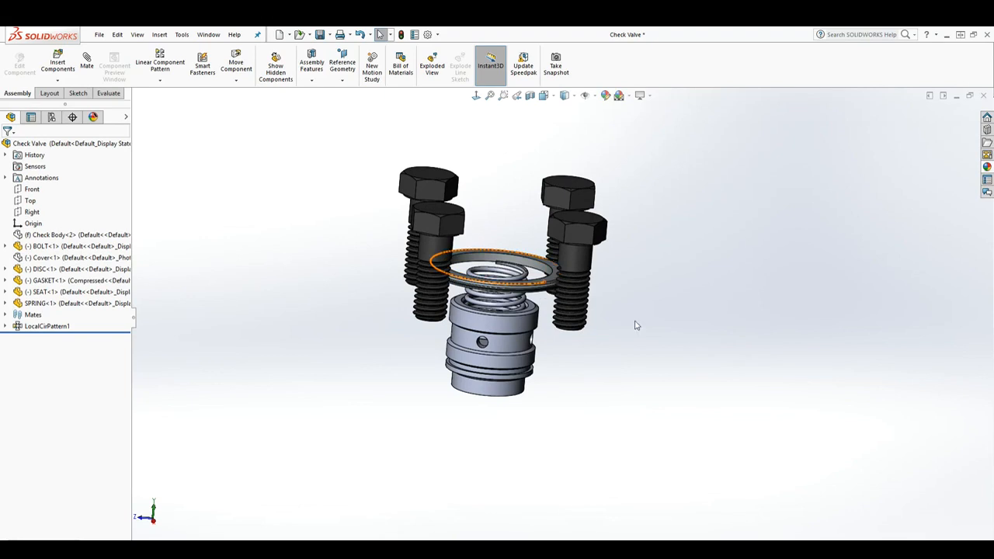
# Apply the polished steel appearance from the Steel category to the whole SPRING part.
pyautogui.click(988, 167)
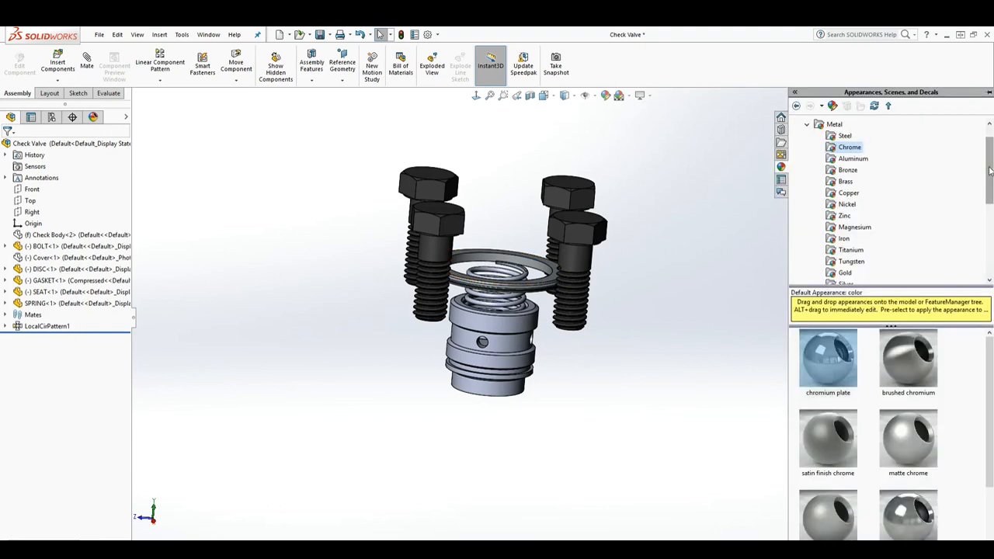
pyautogui.click(844, 136)
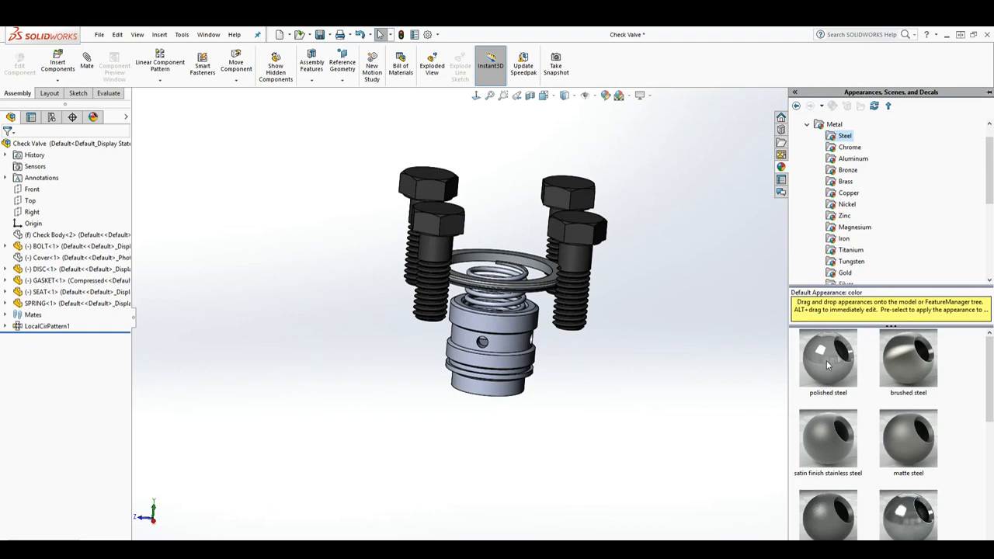
pyautogui.moveTo(828, 365); pyautogui.dragTo(497, 298)
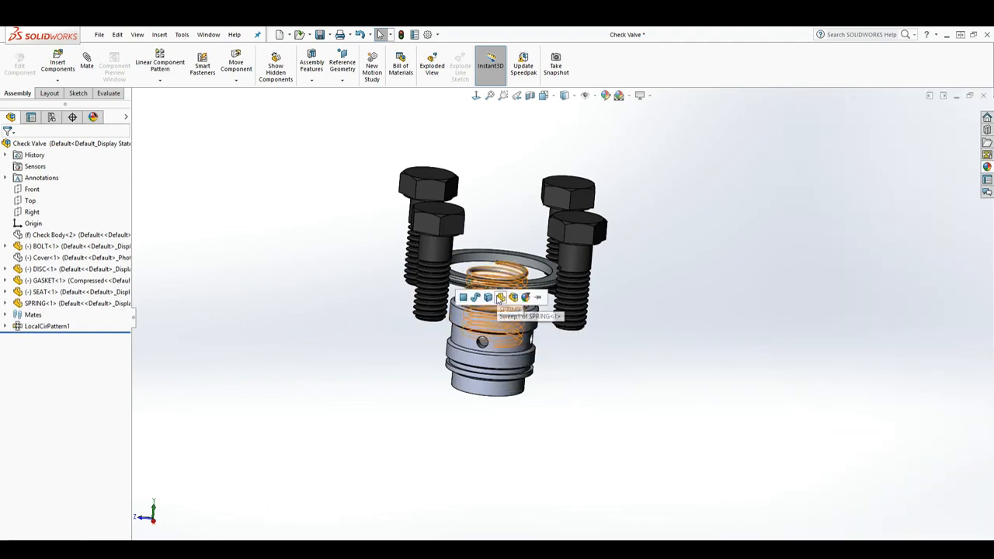
pyautogui.click(501, 299)
# Find the machined steel appearance among the steels and apply it to the whole DISC part.
pyautogui.moveTo(701, 411); pyautogui.dragTo(674, 397, button='middle')
pyautogui.scroll(-4, 534, 319)
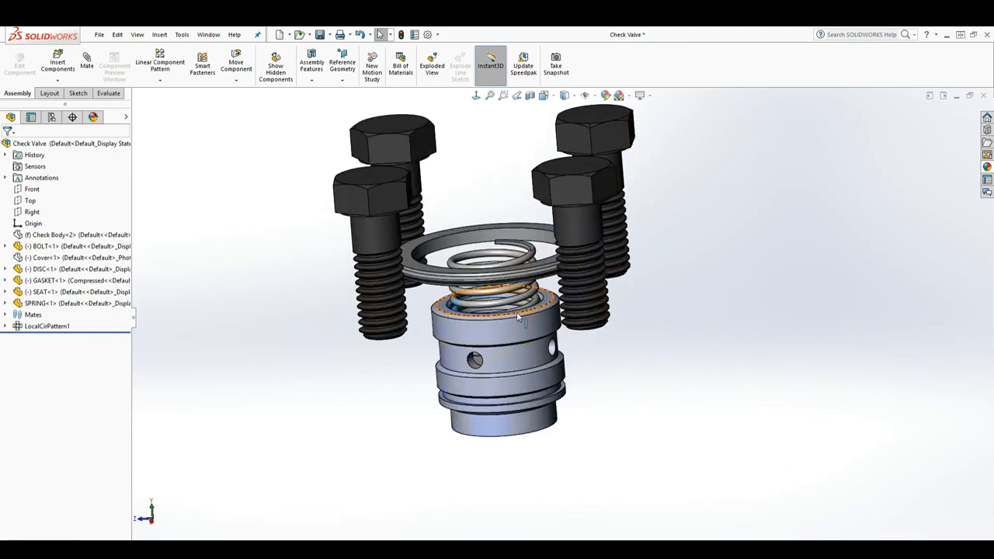
pyautogui.click(987, 168)
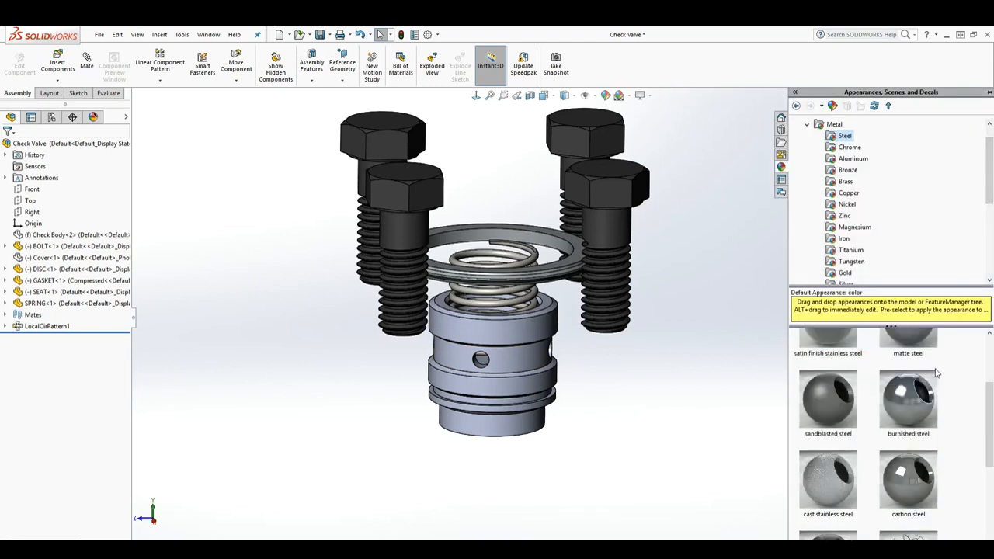
pyautogui.scroll(-3, 943, 382)
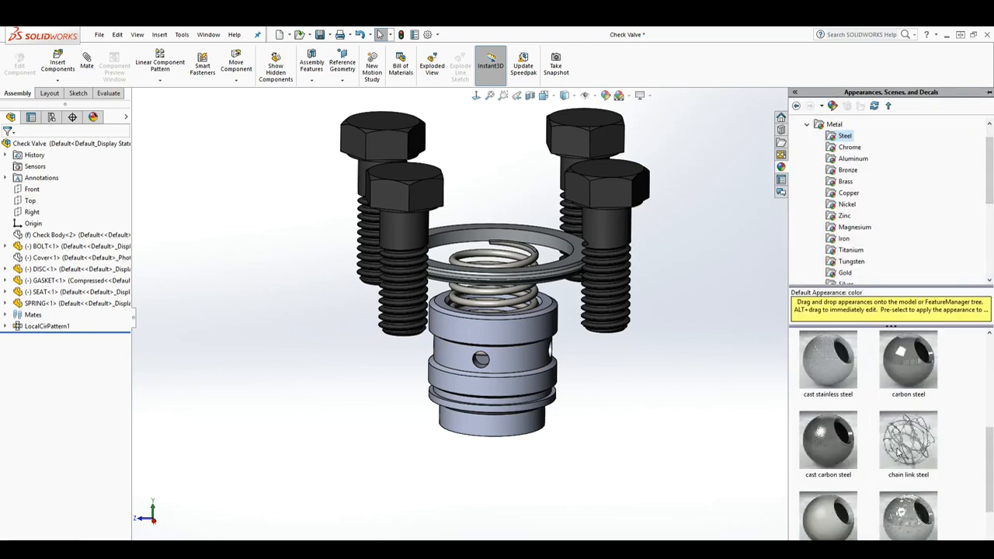
pyautogui.scroll(-2, 928, 409)
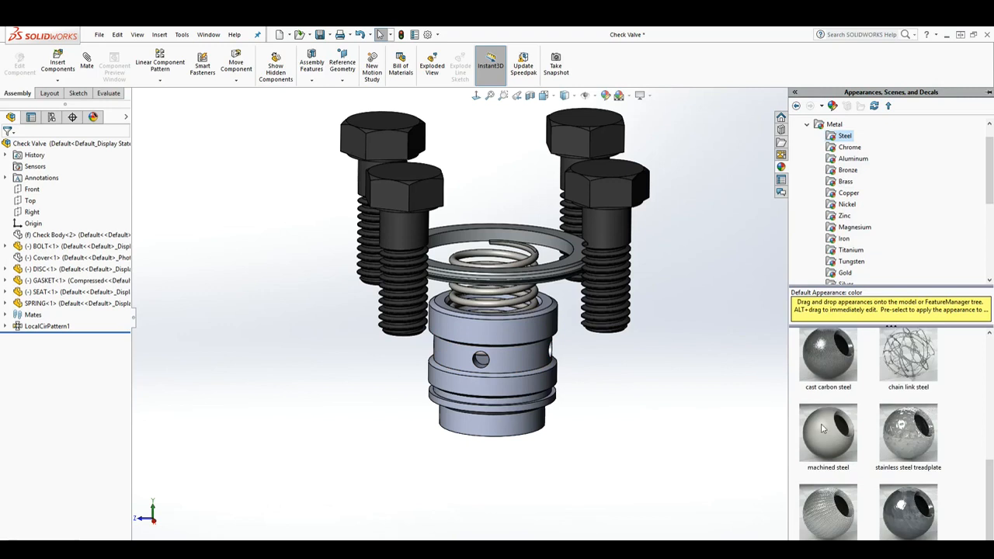
pyautogui.moveTo(822, 429)
pyautogui.moveTo(823, 429); pyautogui.dragTo(512, 359)
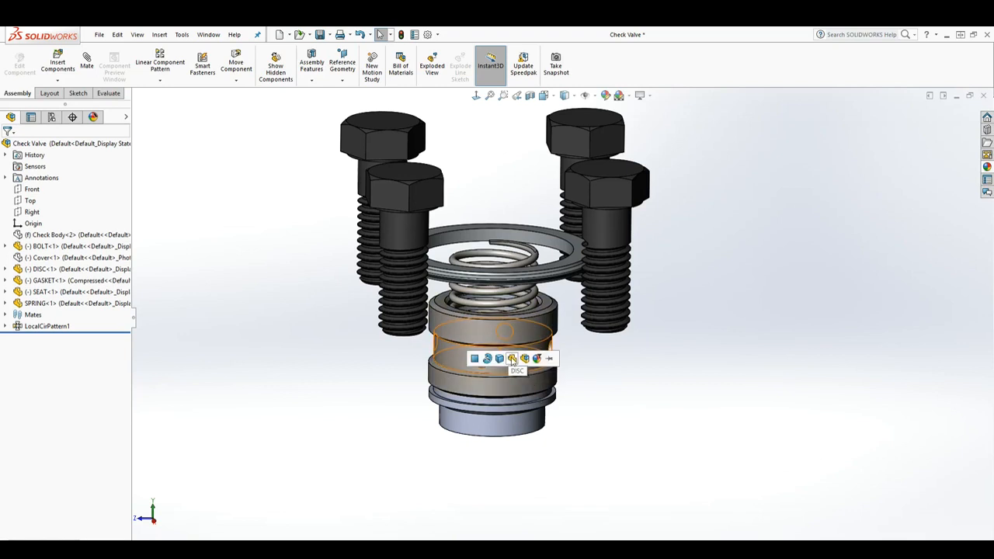
pyautogui.click(512, 358)
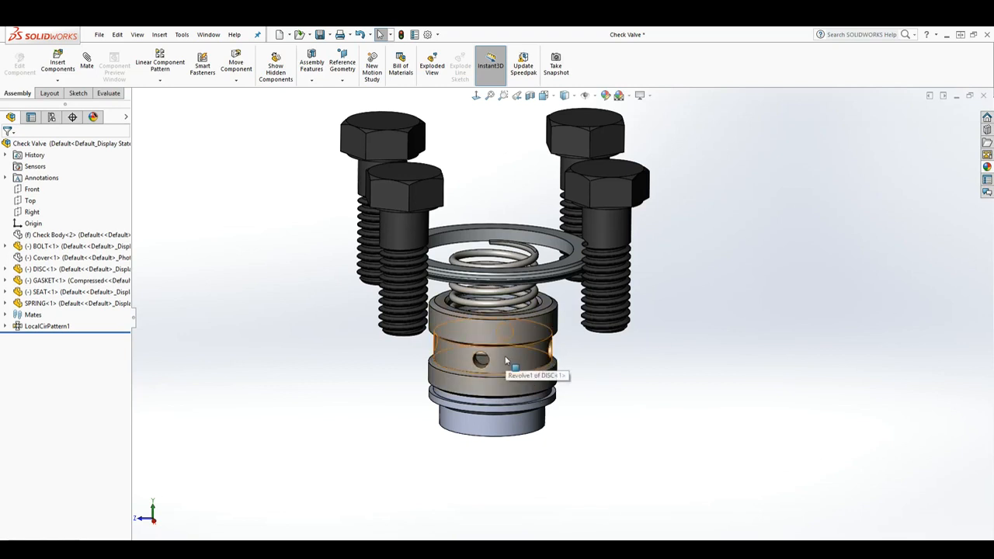
# Copy the appearance of the DISC and paste it onto the whole SEAT part.
pyautogui.rightClick(505, 360)
pyautogui.click(560, 148)
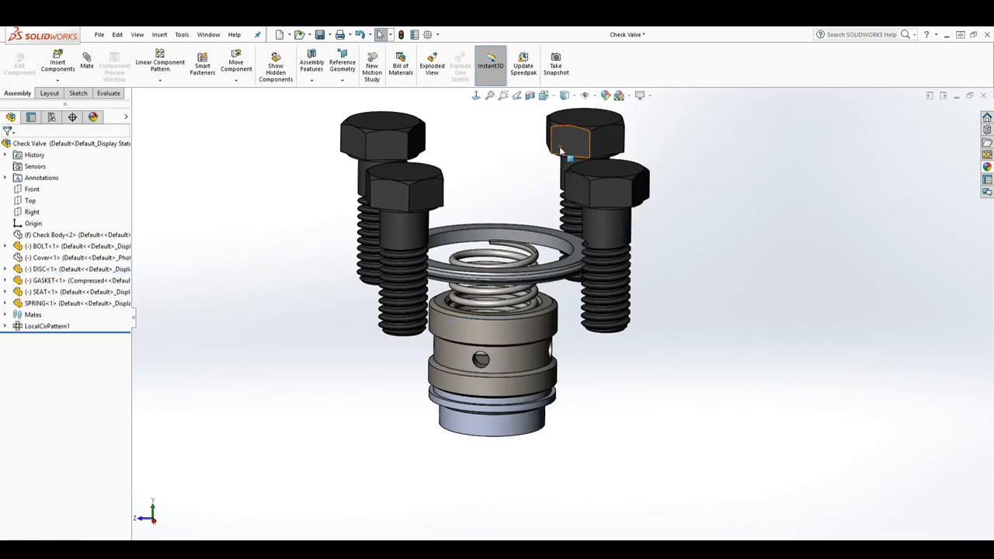
pyautogui.rightClick(494, 423)
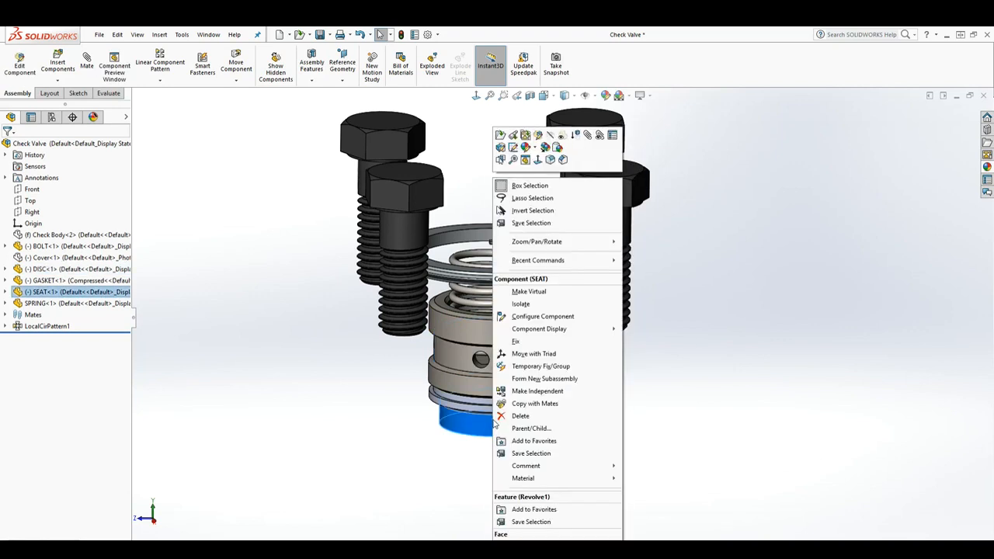
pyautogui.click(561, 148)
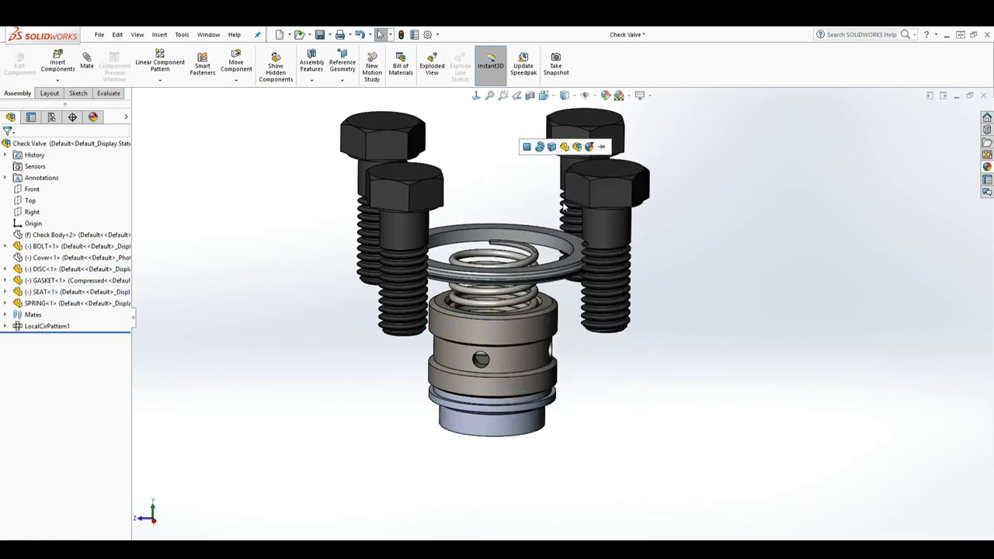
pyautogui.rightClick(481, 427)
pyautogui.click(546, 148)
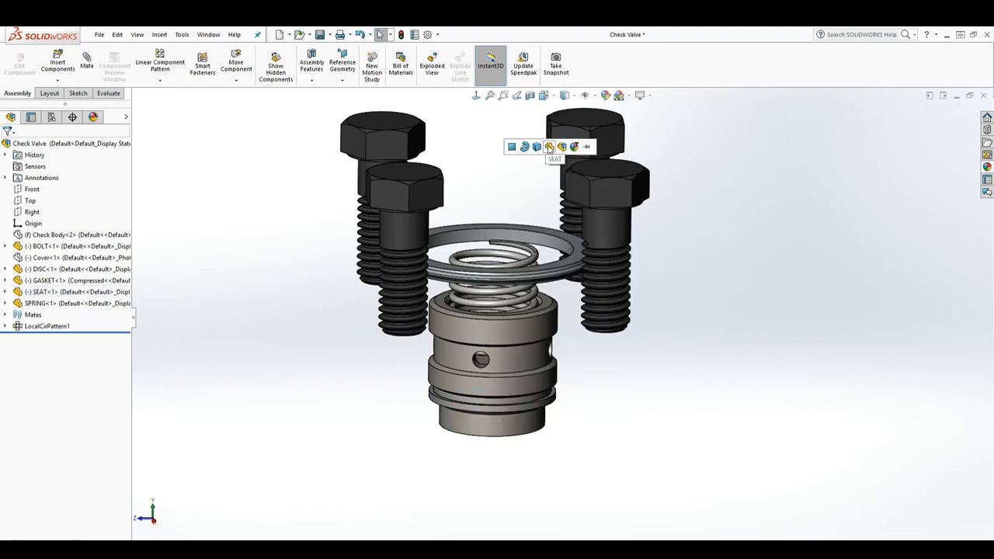
pyautogui.moveTo(525, 314); pyautogui.dragTo(349, 347, button='middle')
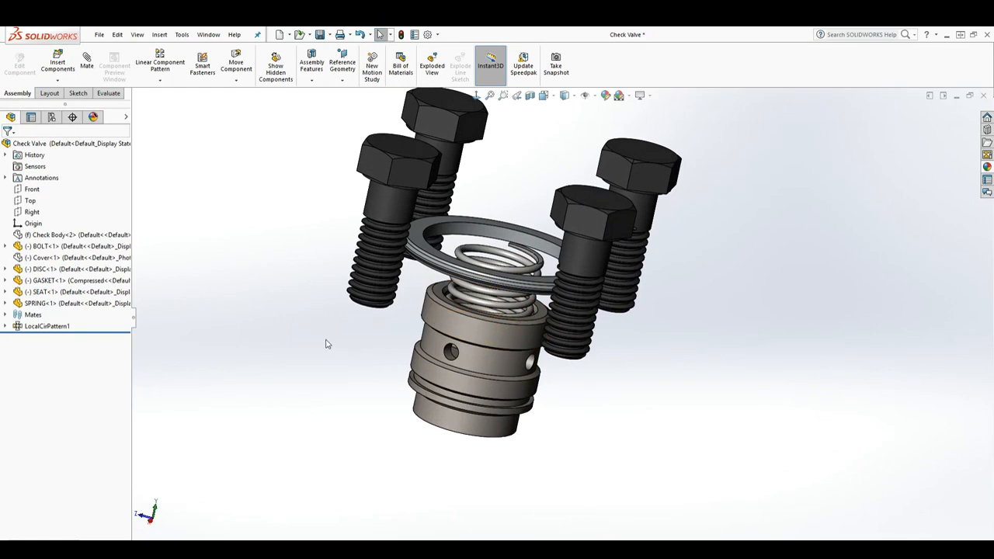
# Show the hidden Check Body and Cover components again to view the complete valve.
pyautogui.rightClick(35, 234)
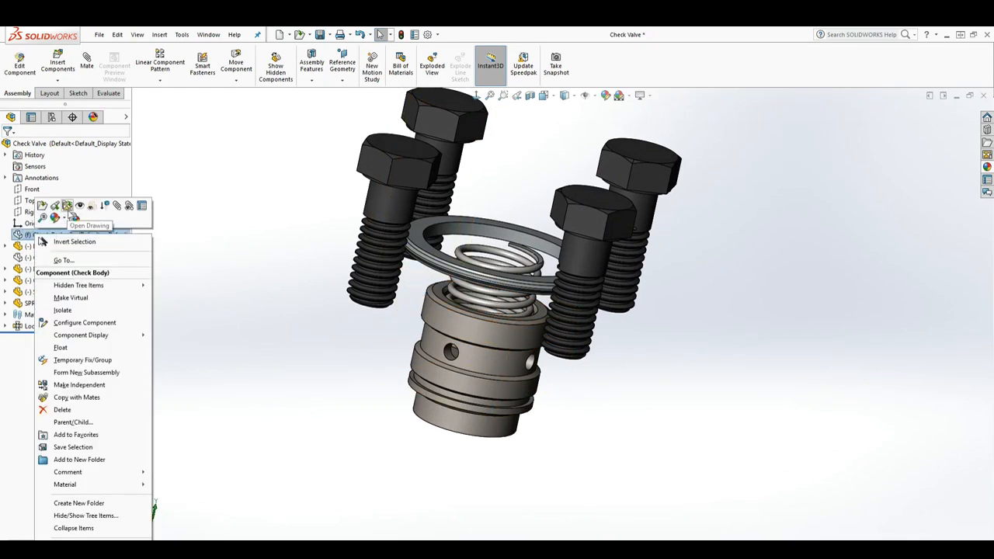
pyautogui.click(79, 207)
pyautogui.rightClick(30, 257)
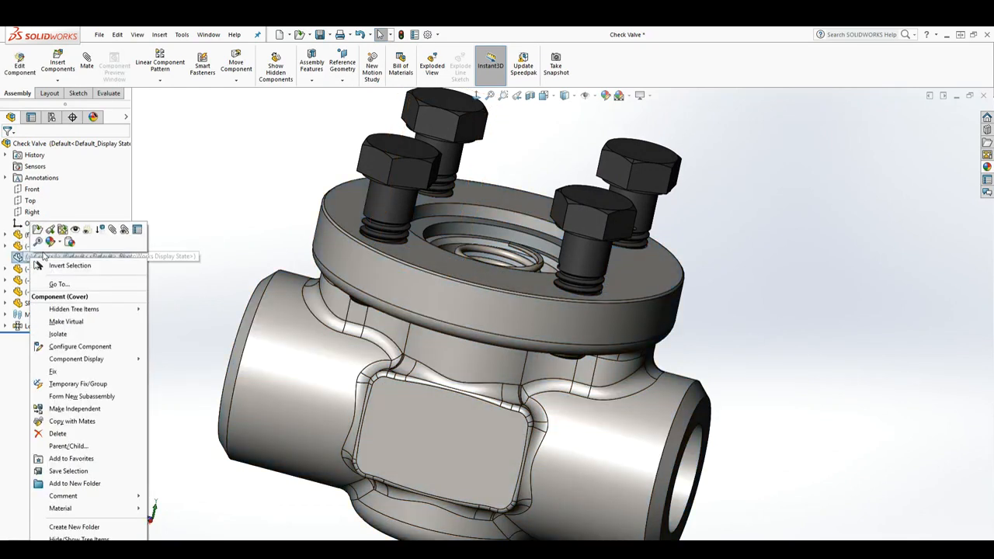
pyautogui.click(75, 231)
pyautogui.scroll(2, 472, 327)
pyautogui.moveTo(472, 328)
pyautogui.mouseDown(button='middle')
pyautogui.moveTo(434, 343)
pyautogui.moveTo(481, 333)
pyautogui.mouseUp(button='middle')
pyautogui.click(823, 273)
pyautogui.moveTo(779, 349); pyautogui.dragTo(782, 490, button='middle')
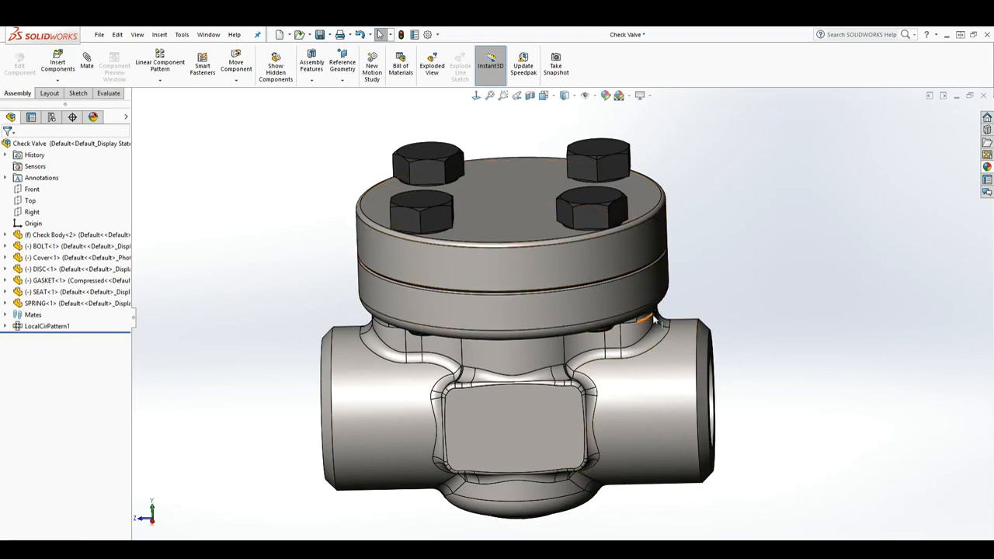
# Open the BOLT part from the assembly to examine its appearance, and close it to return to the assembly.
pyautogui.rightClick(587, 216)
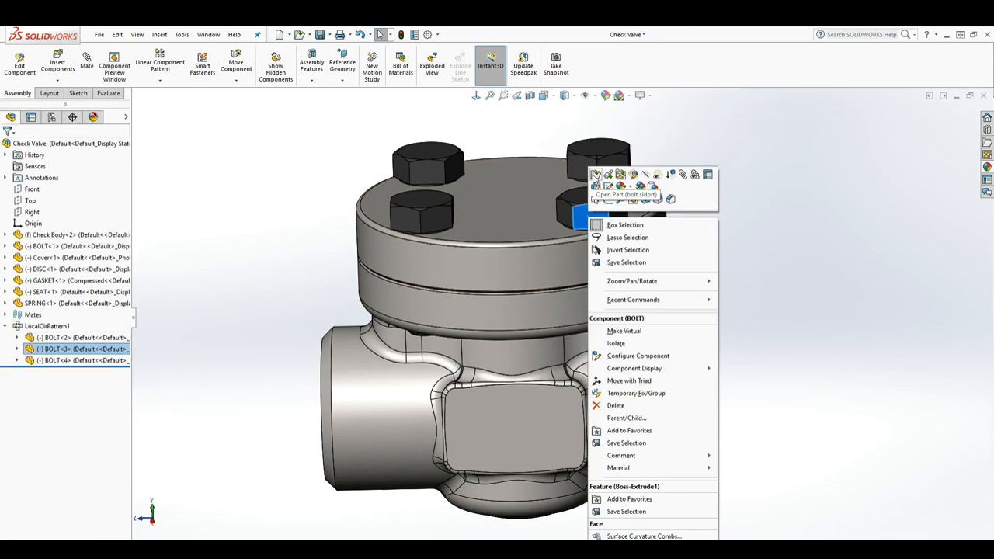
pyautogui.click(594, 176)
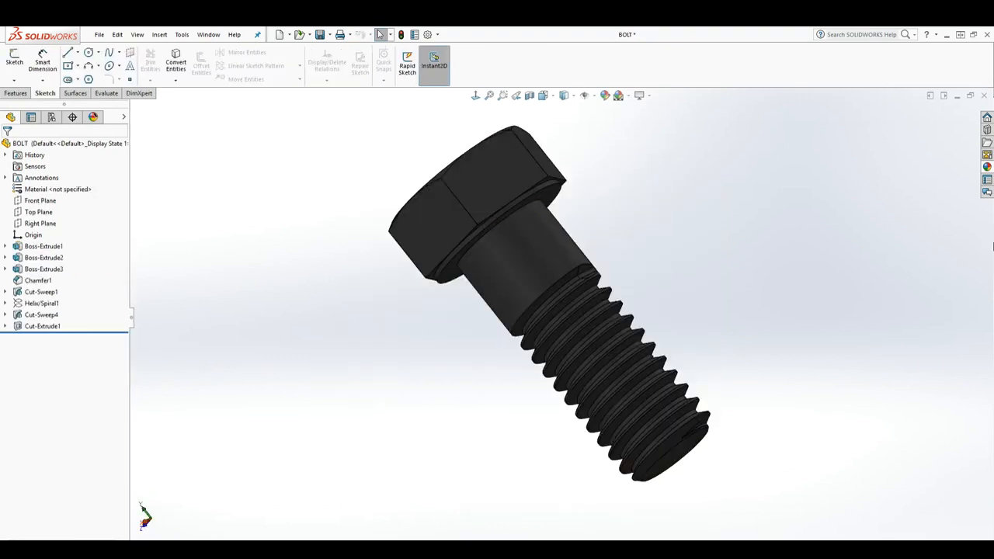
pyautogui.click(987, 166)
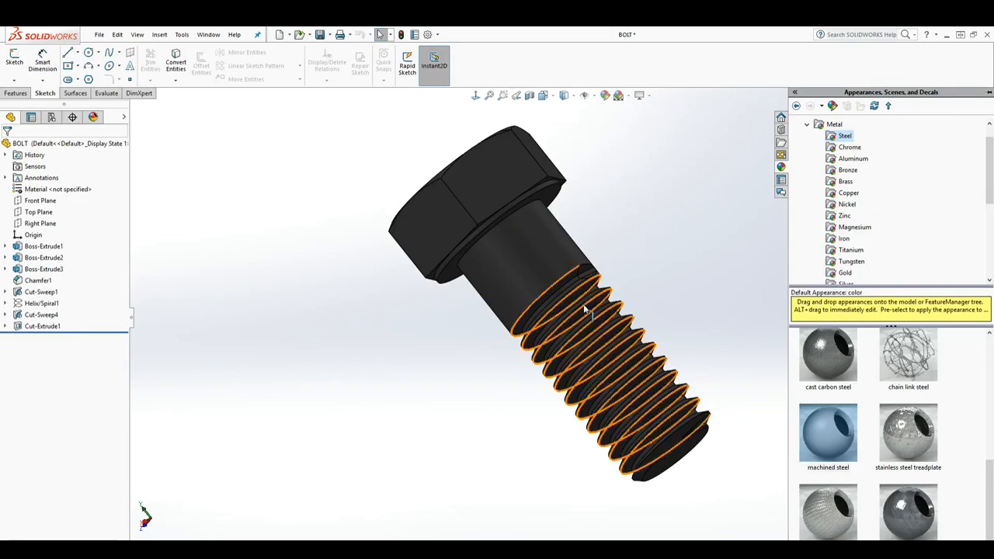
pyautogui.click(637, 204)
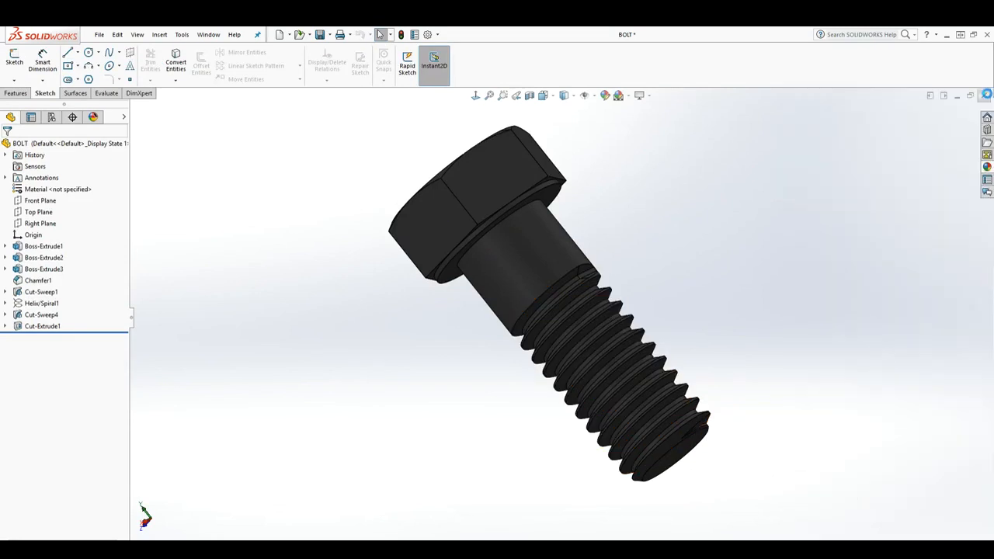
pyautogui.click(985, 95)
pyautogui.click(480, 300)
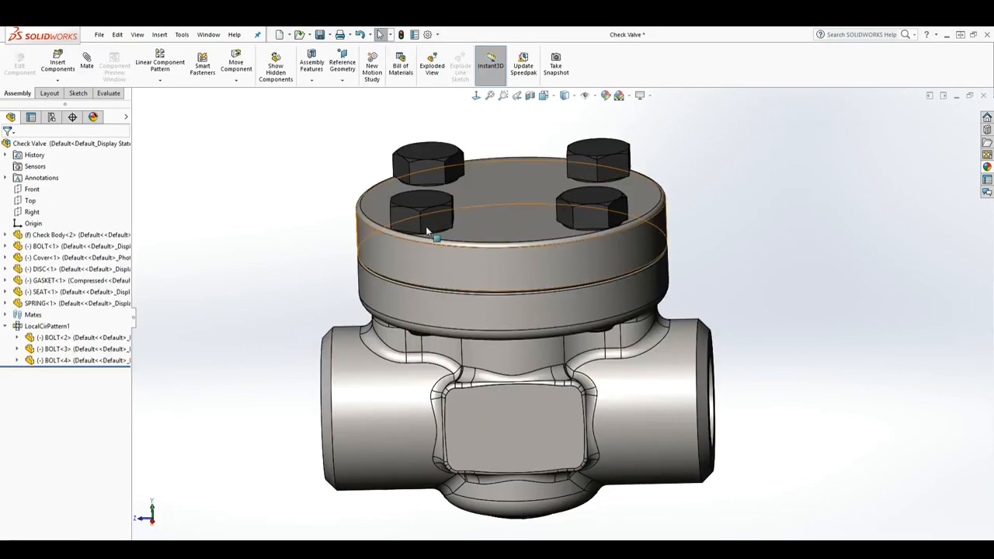
# Save the Check Valve assembly together with all its modified parts.
pyautogui.click(319, 35)
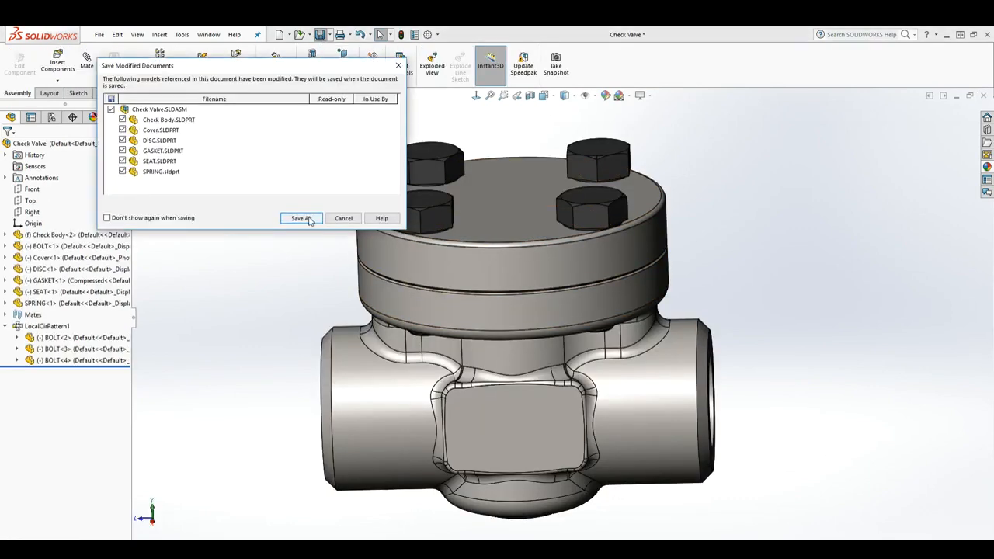
pyautogui.click(302, 218)
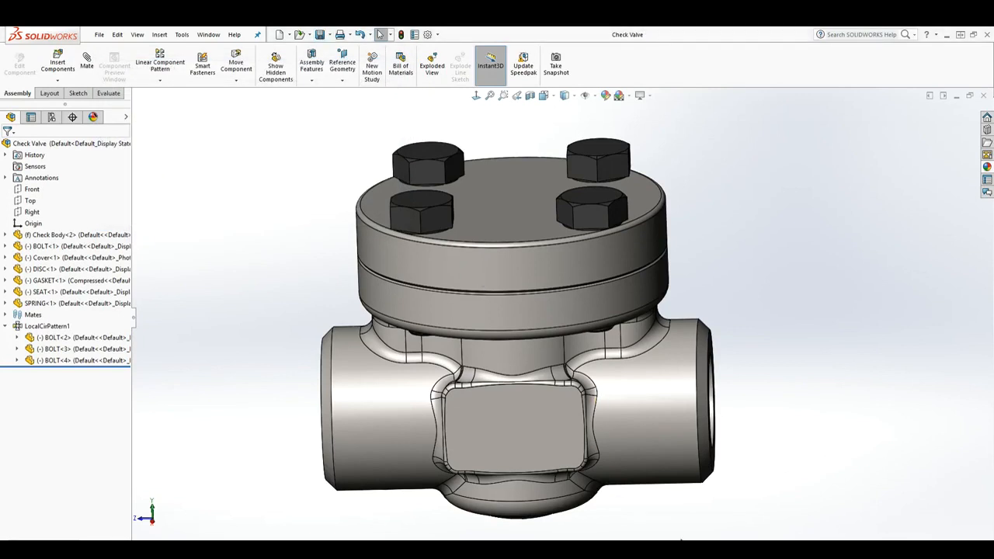